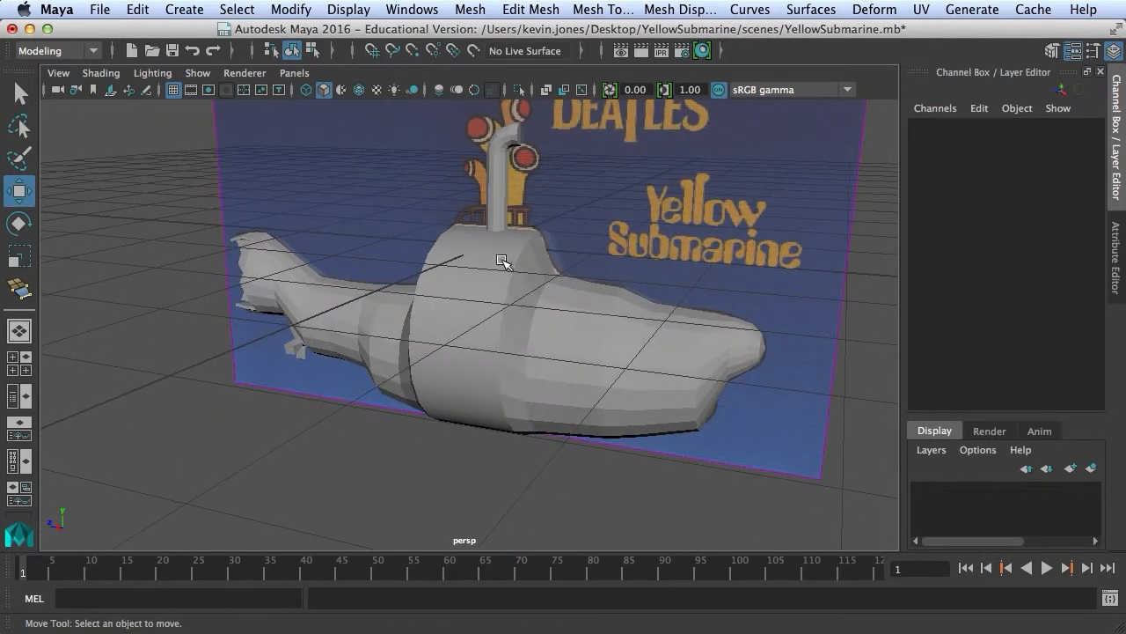
Select the submarine hull and bring up its marking menu at Assign New Material.
left_click(459, 244)
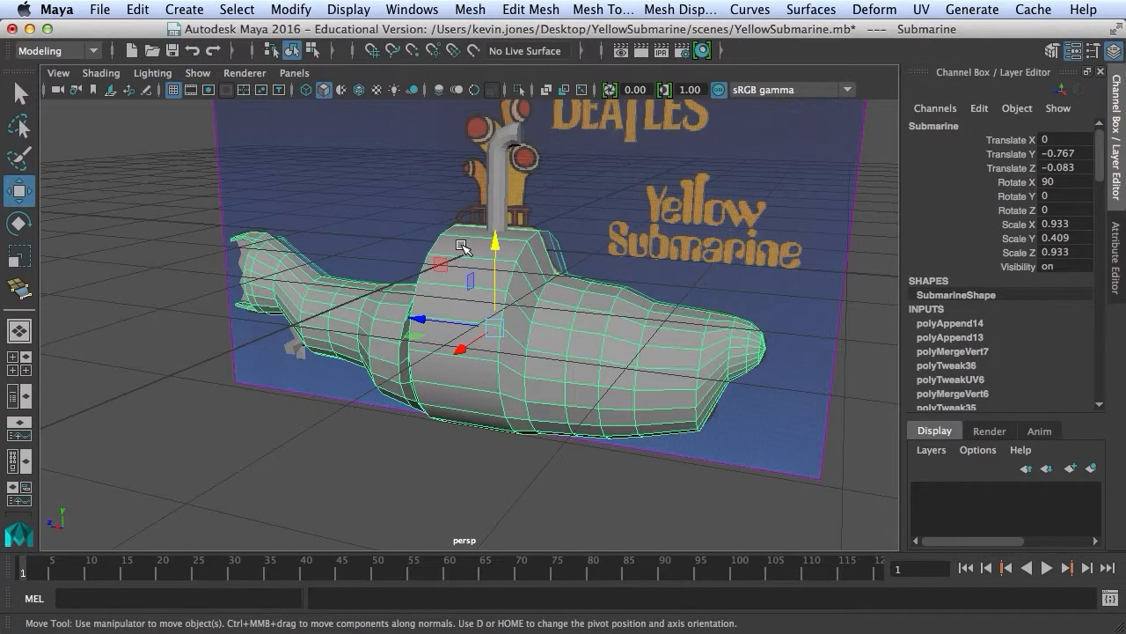
right_click(460, 244)
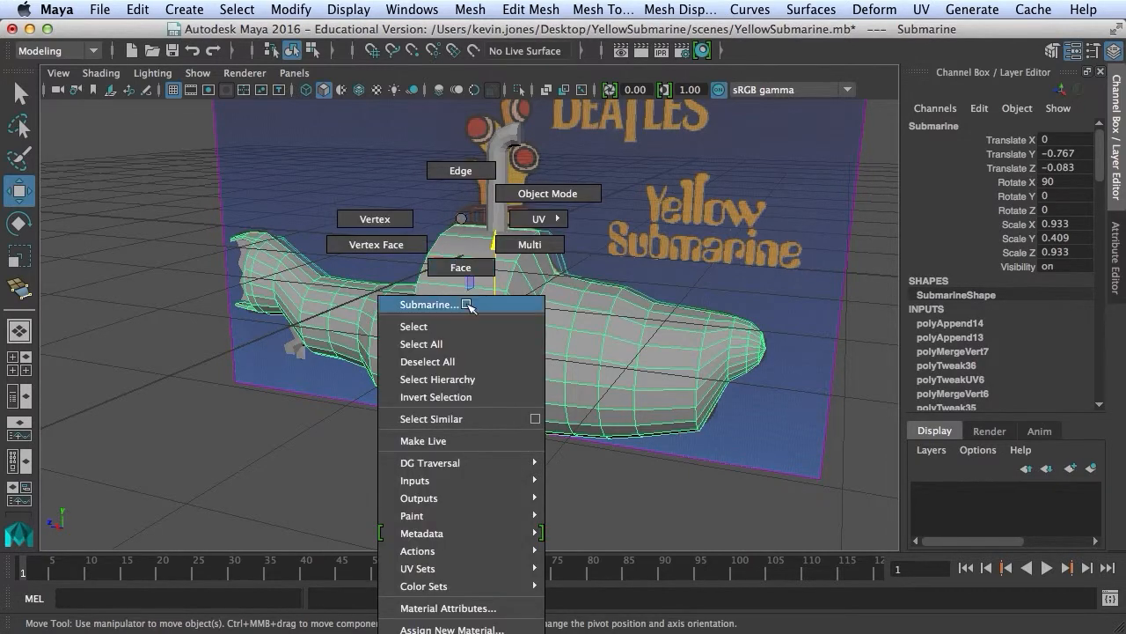
mouse_move(498, 587)
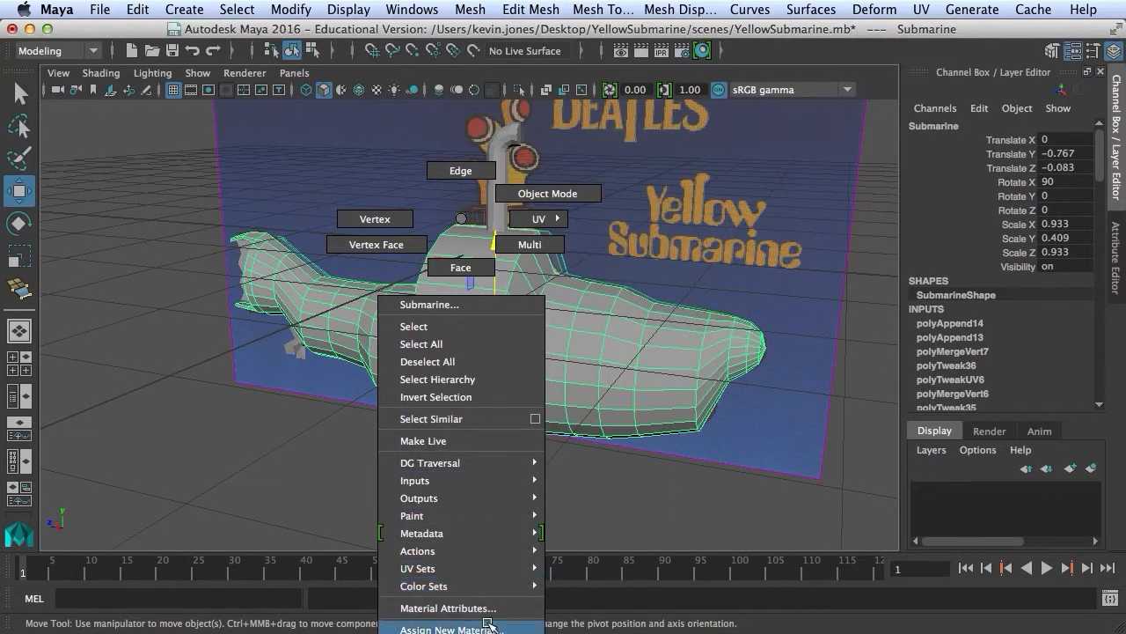
Assign a brand-new Phong shader to the submarine hull.
left_click(488, 627)
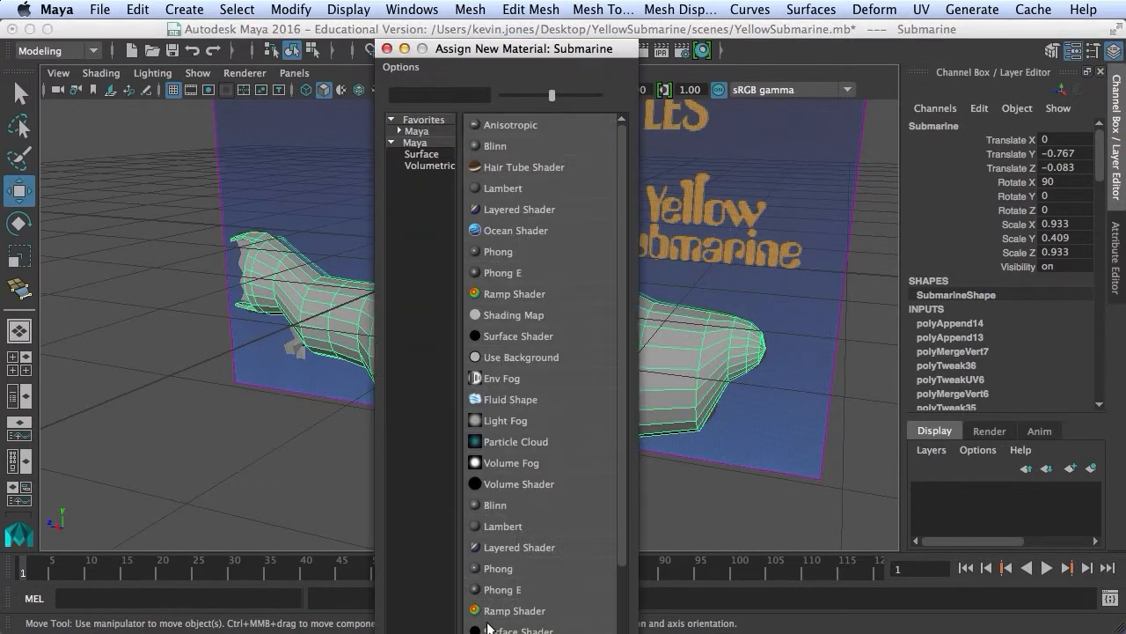
left_click(621, 197)
mouse_move(620, 195)
left_mouse_down()
mouse_move(622, 253)
mouse_move(623, 206)
left_mouse_up()
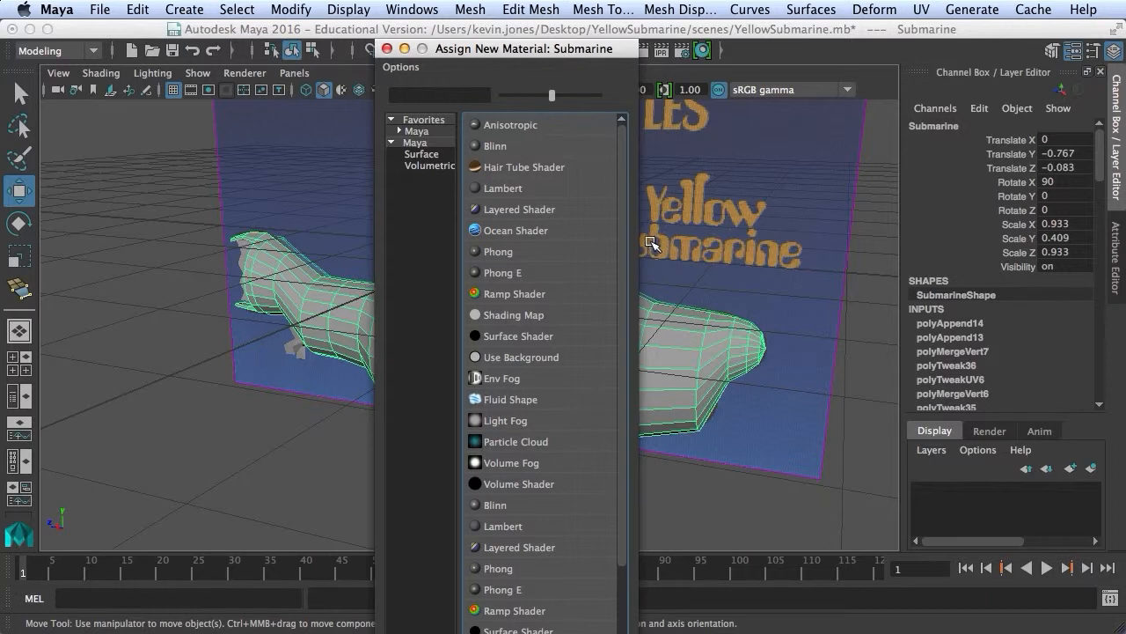
left_click(498, 252)
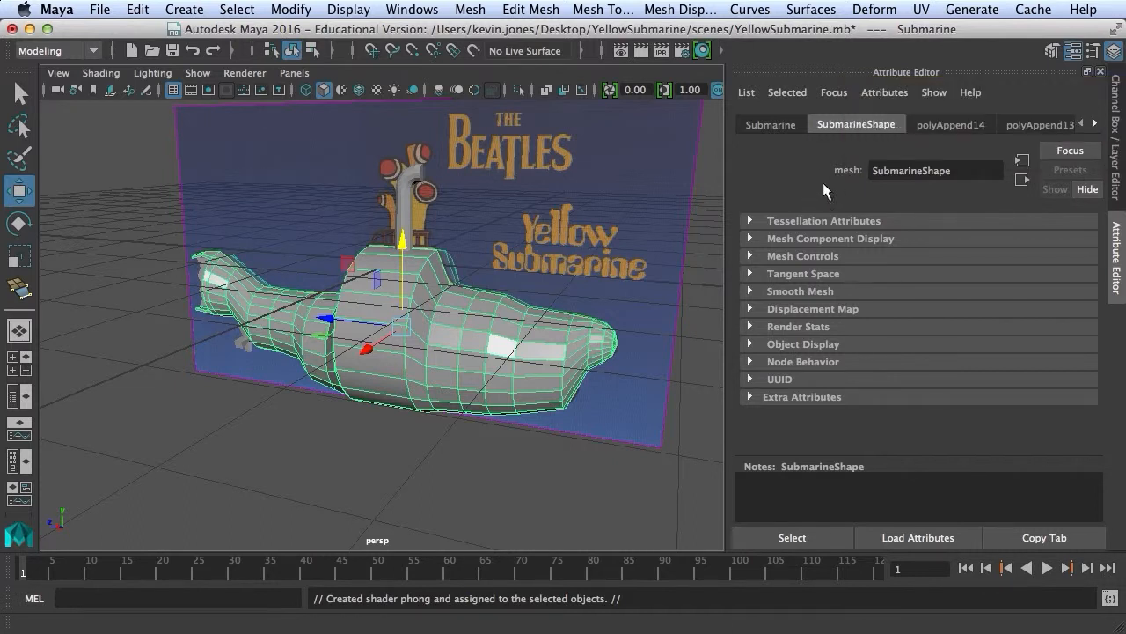
Rename the hull's phong1 material to Submarine_Mat and bring up its Color picker.
left_click(1095, 125)
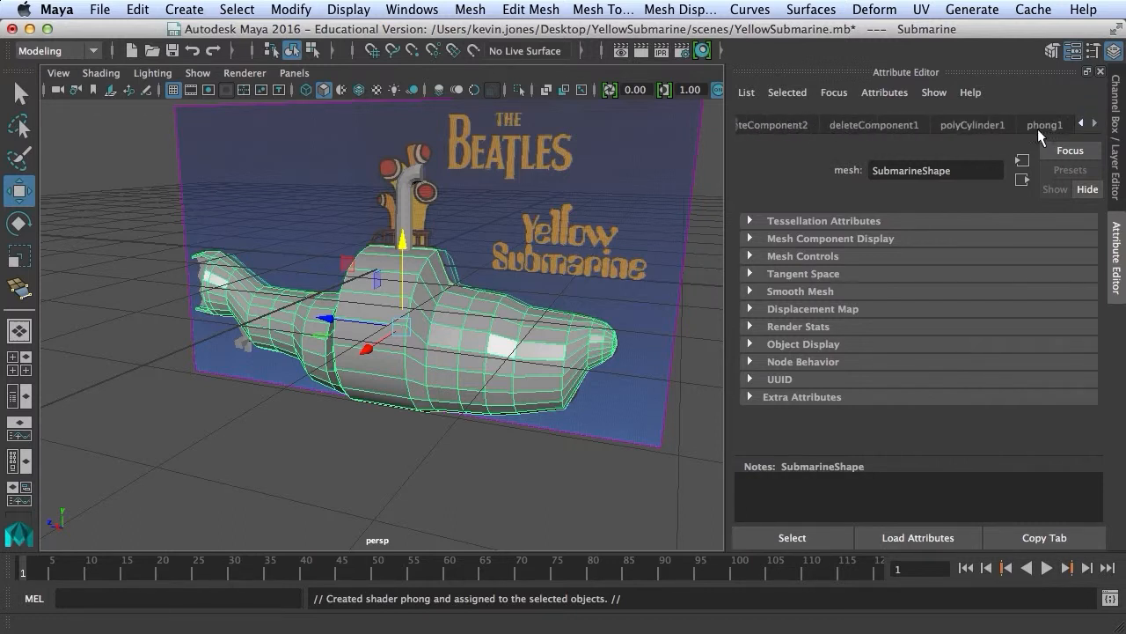
left_click(1041, 124)
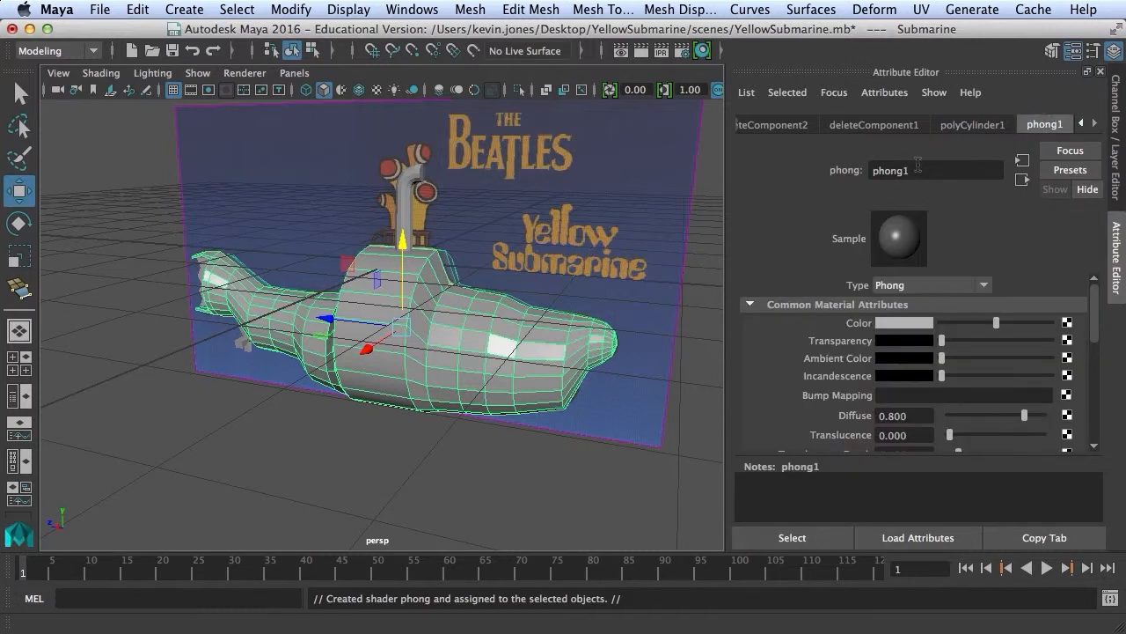
left_click_drag(919, 167, 812, 172)
type("Submarine_Mat")
key("Return")
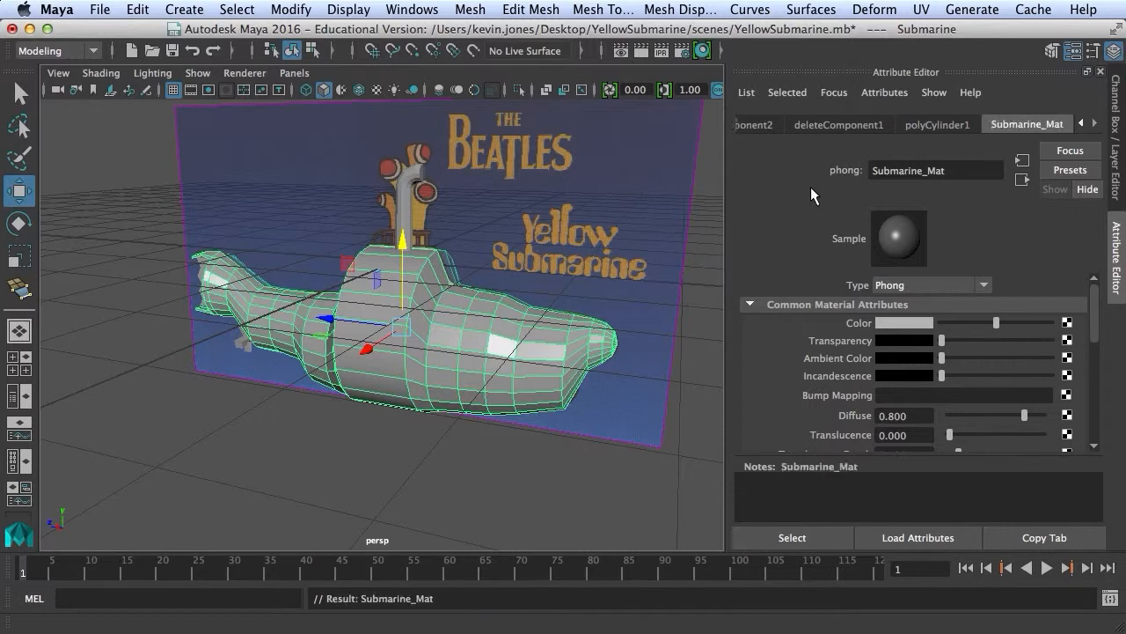
left_click(883, 322)
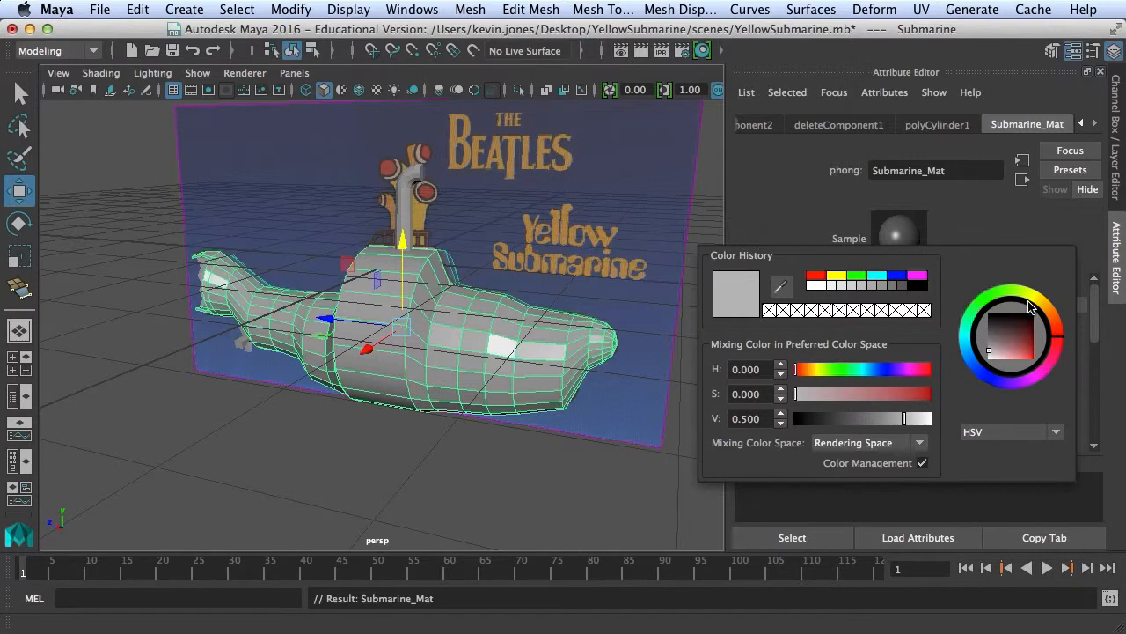
Make Submarine_Mat yellow (H 59.586, S 0.834, V 0.700) and deselect the hull.
left_click_drag(796, 370, 910, 398)
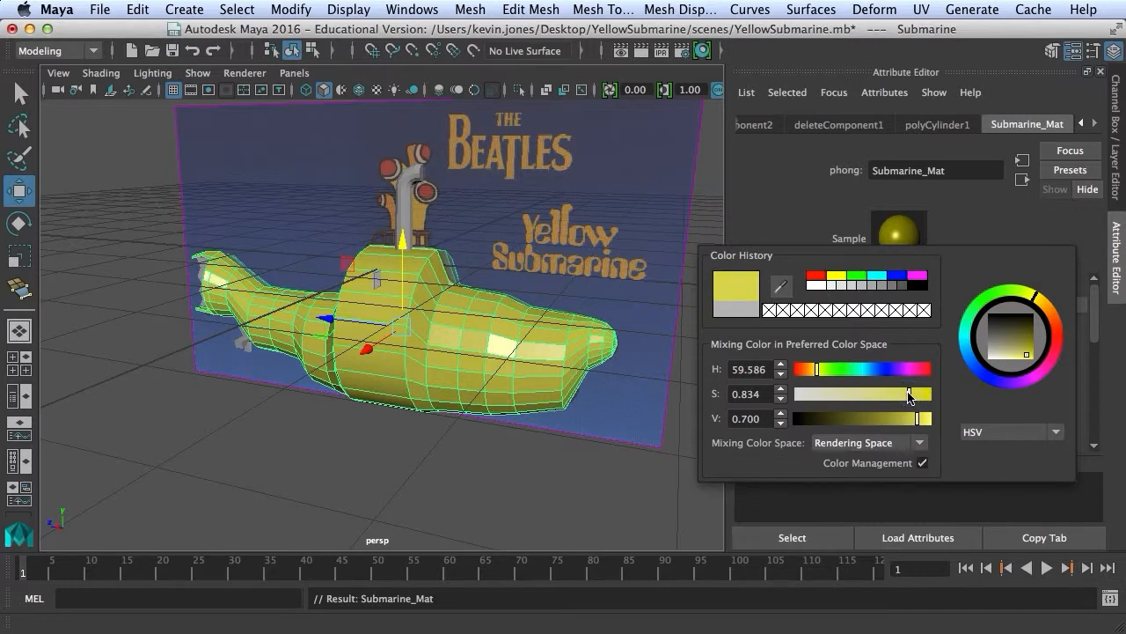
key("Return")
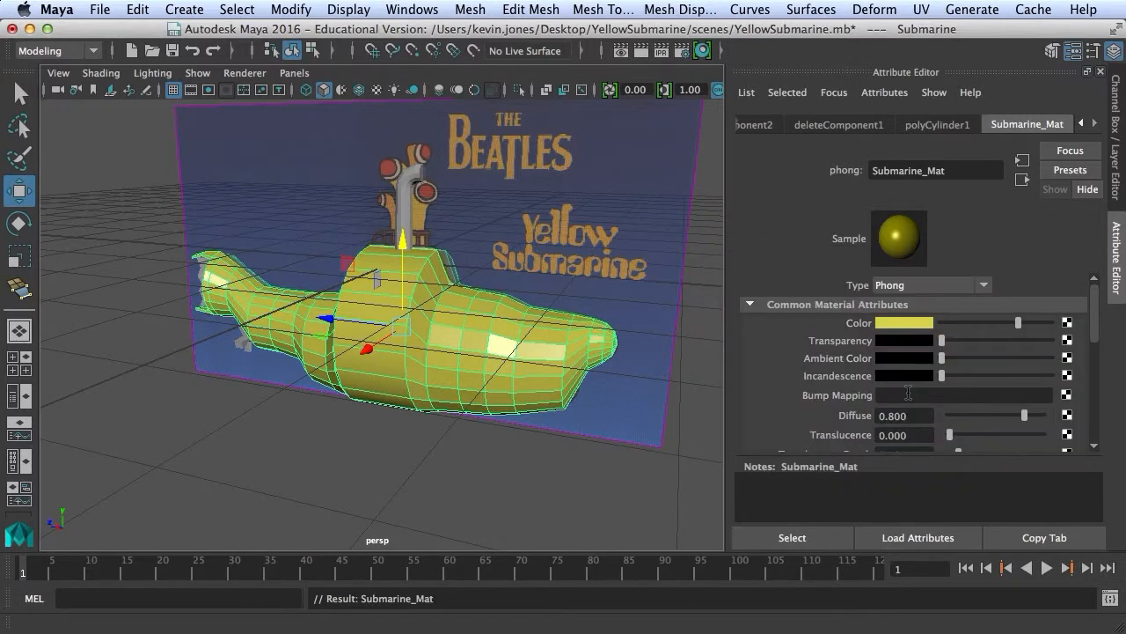
left_click(687, 472)
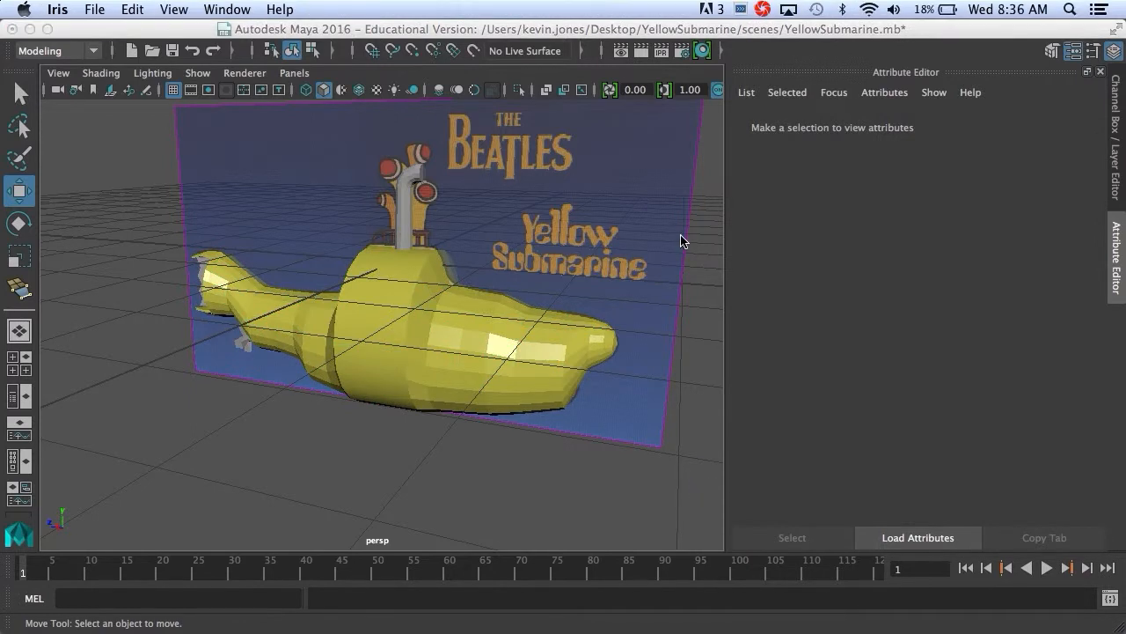
Assign a new Phong material to the periscope.
left_click(408, 198)
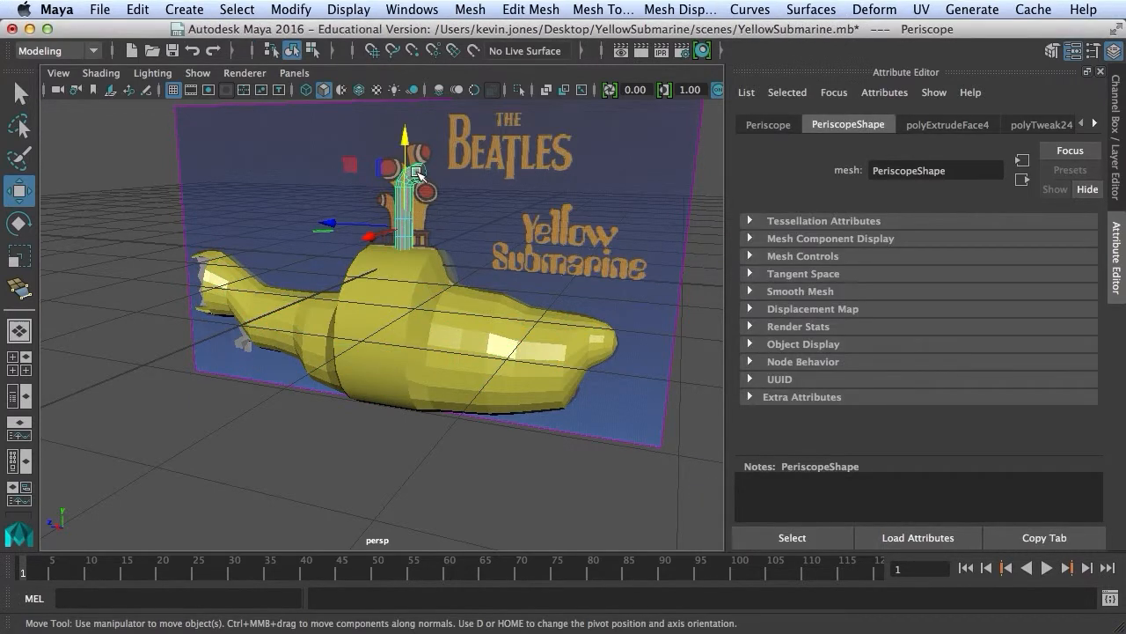
right_click(417, 174)
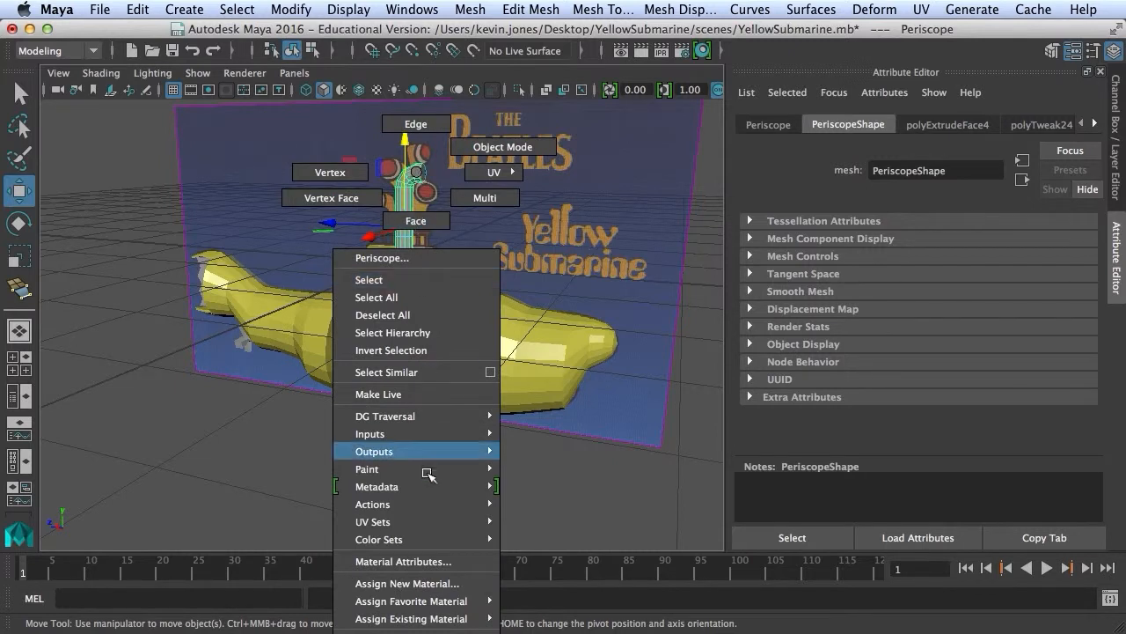
mouse_move(435, 601)
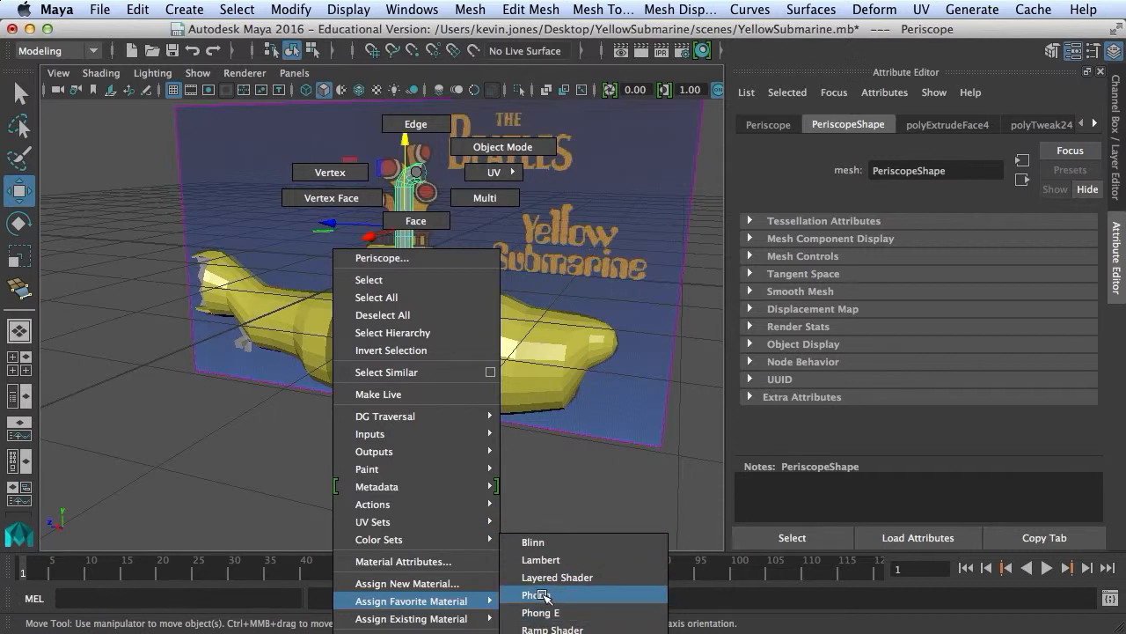
left_click(542, 596)
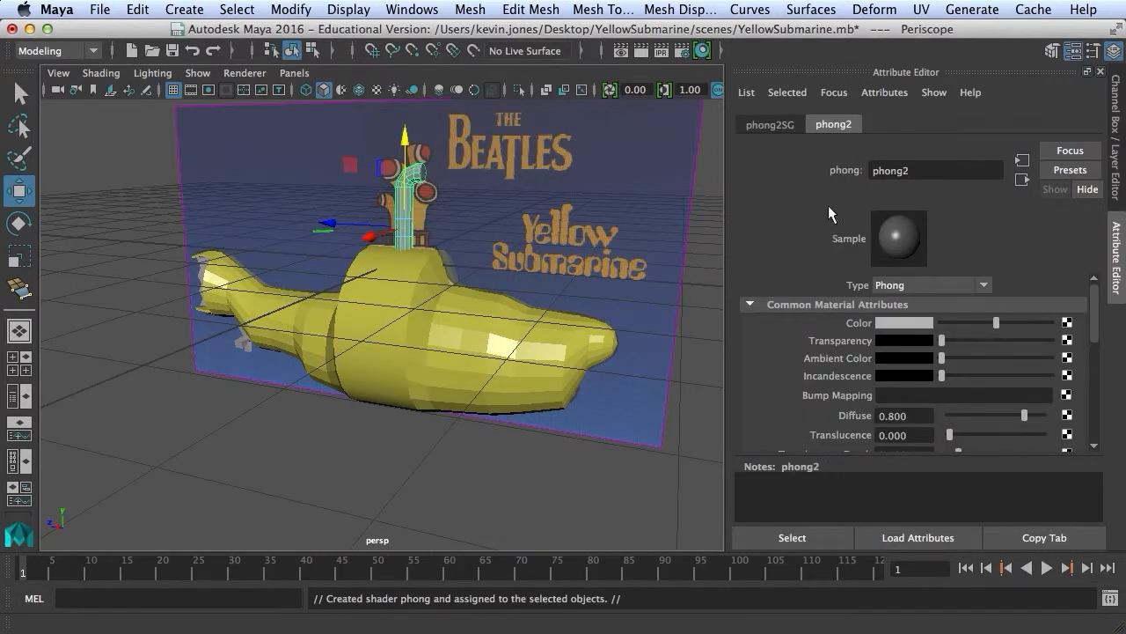
Rename the periscope's phong2 material to Periscope_Mat.
left_click_drag(912, 171, 858, 175)
type("Periscope_Mat")
key("Return")
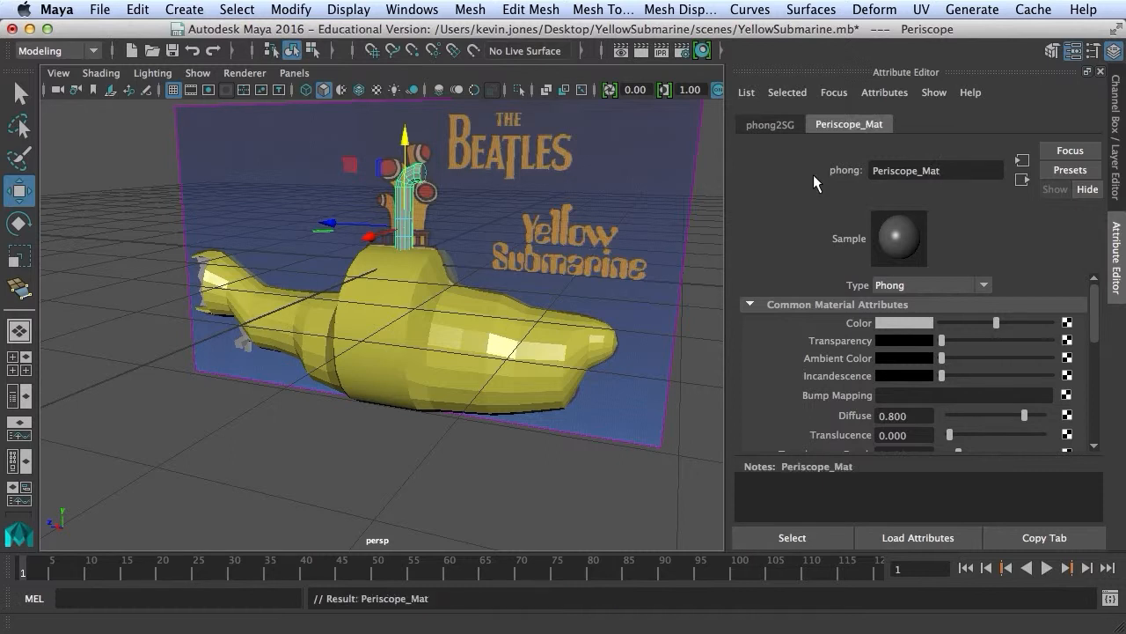
Make Periscope_Mat deep red (H 2.085, S 0.981, V 0.411) and deselect the periscope.
left_click(886, 321)
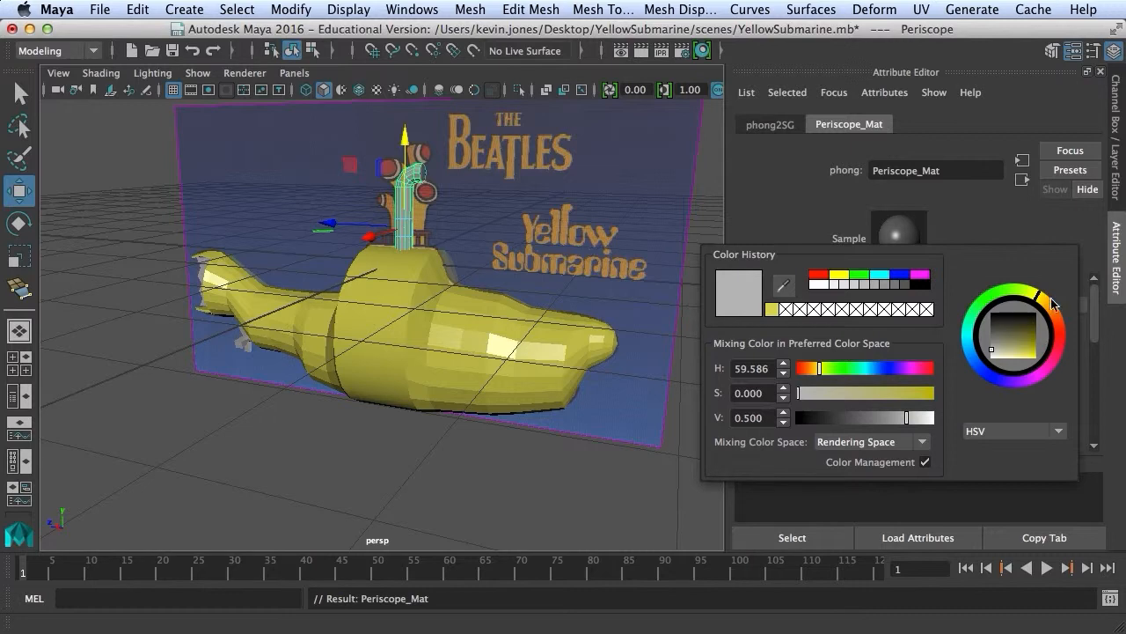
mouse_move(1040, 301)
left_mouse_down()
mouse_move(1062, 341)
mouse_move(1013, 346)
mouse_move(1025, 339)
mouse_move(1032, 355)
mouse_move(1063, 338)
left_mouse_up()
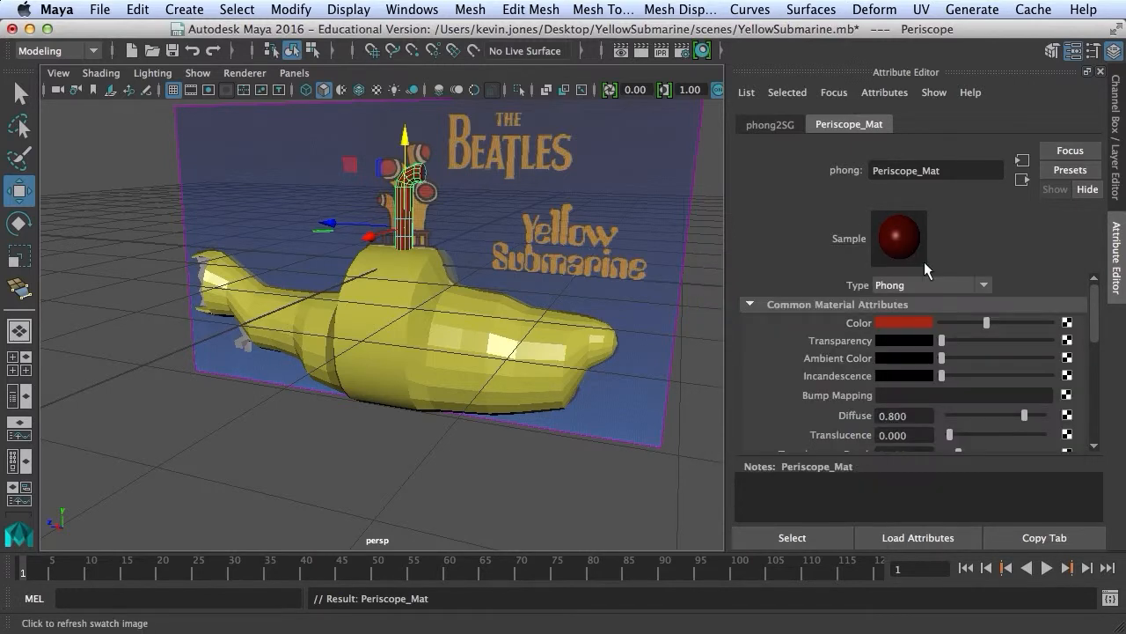
left_click(697, 319)
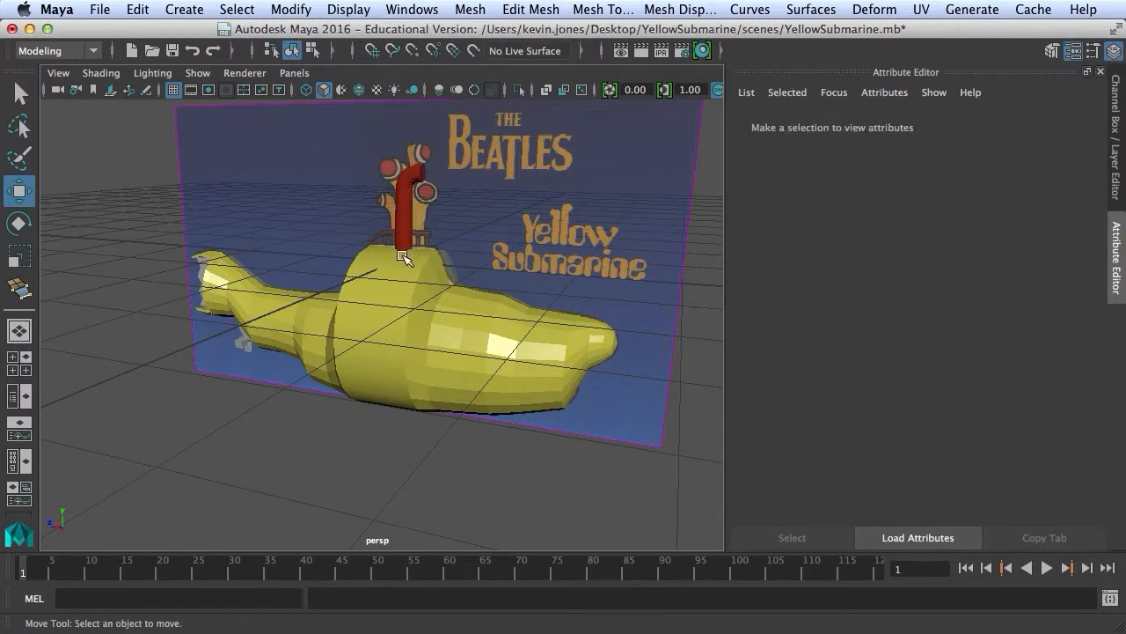
View the submarine side-on and assign a new Phong material (phong3) to the rudder.
left_click_drag(310, 297, 485, 286, "alt")
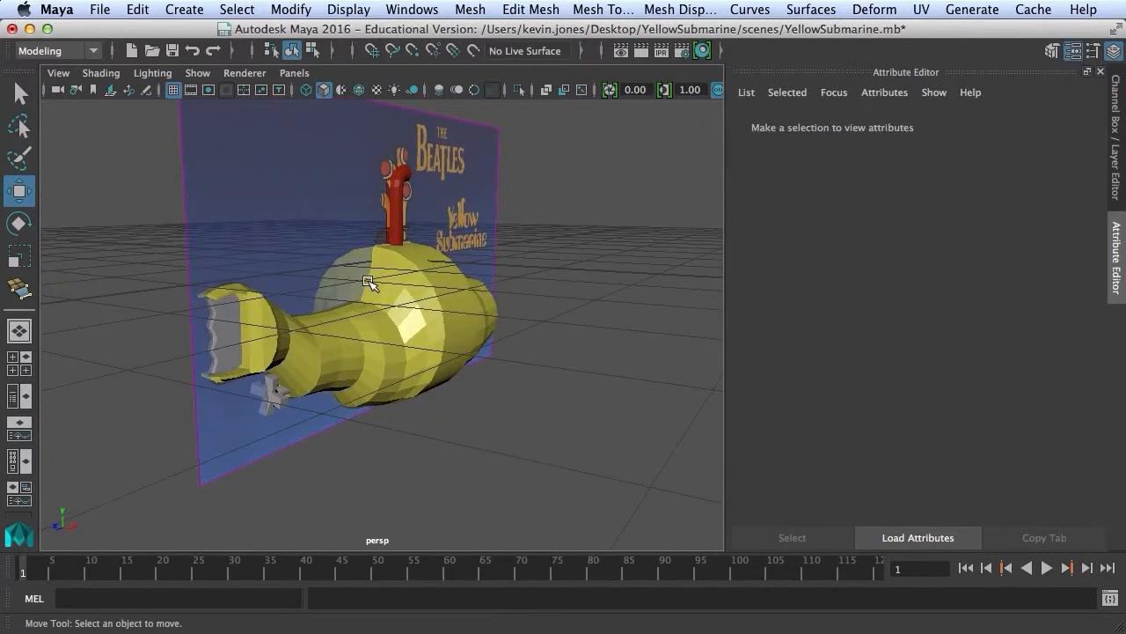
right_click_drag(283, 294, 461, 290, "alt")
left_click_drag(461, 289, 437, 284, "alt")
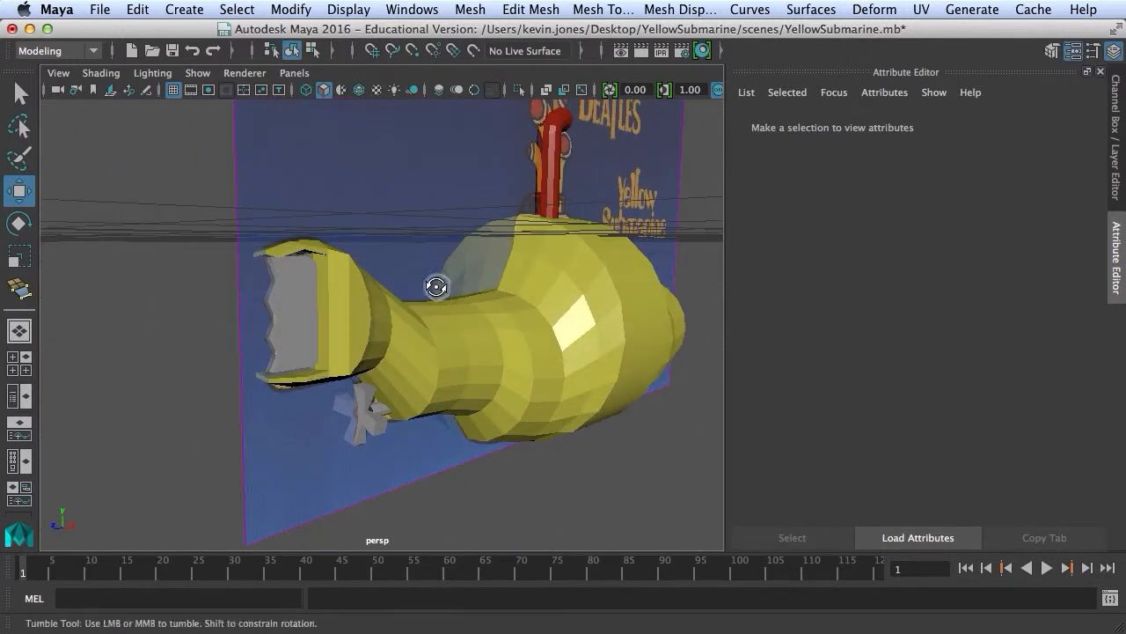
left_click(305, 295)
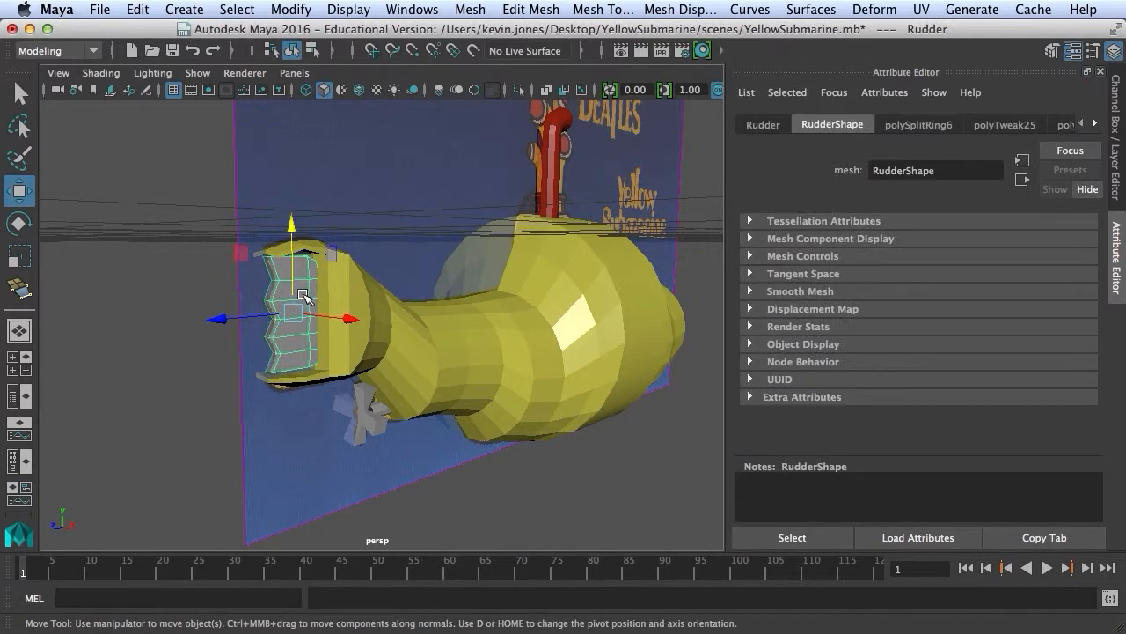
right_click_drag(304, 266, 414, 599)
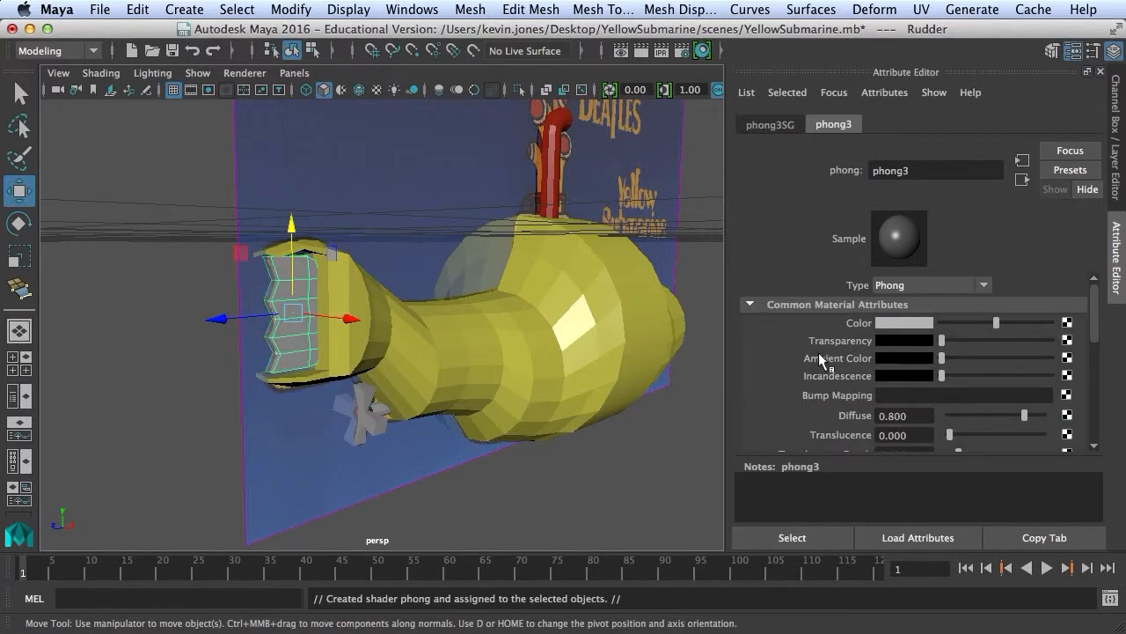
Make the rudder's material blue (H 237.534, S 0.910, V 0.808).
left_click(895, 321)
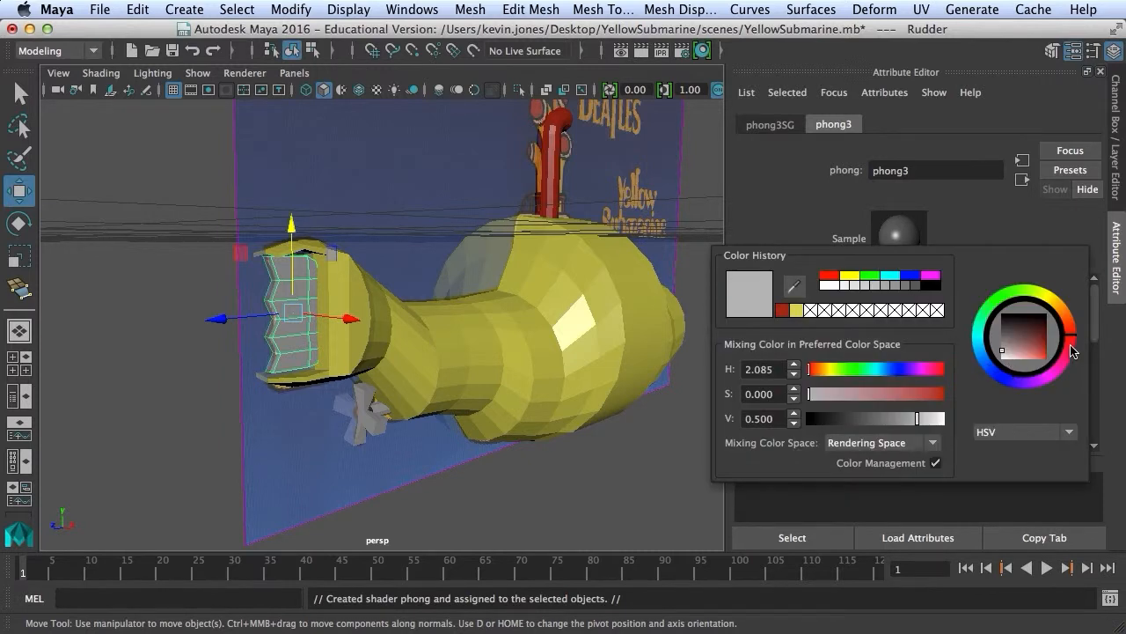
mouse_move(1073, 350)
left_mouse_down()
mouse_move(1036, 375)
mouse_move(1001, 376)
mouse_move(1063, 367)
left_mouse_up()
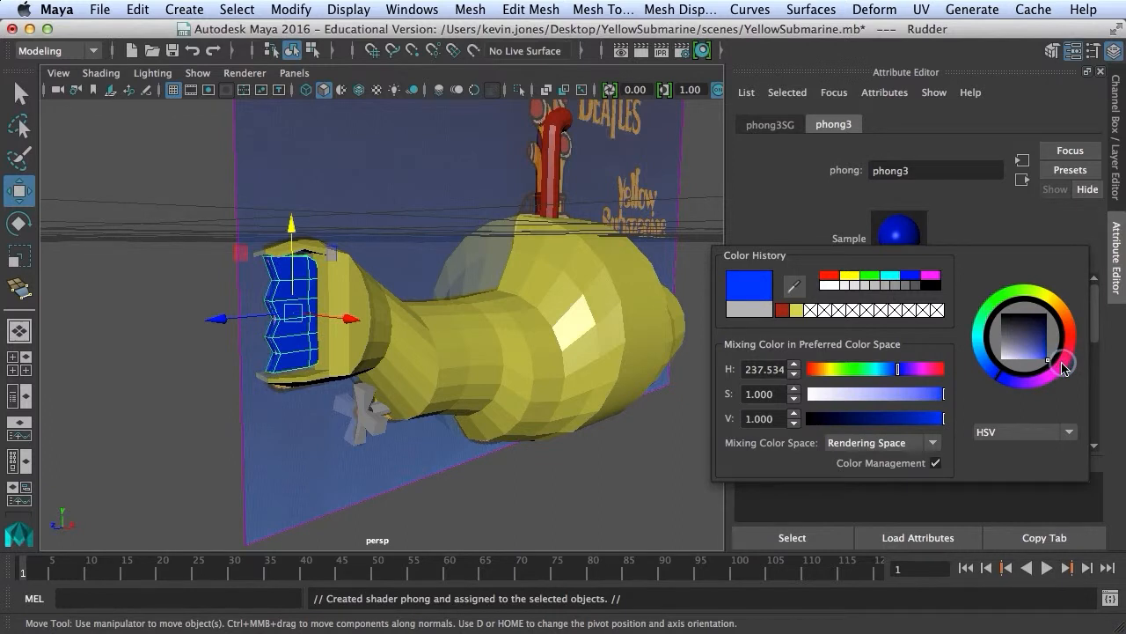
left_click_drag(944, 394, 937, 426)
key("Return")
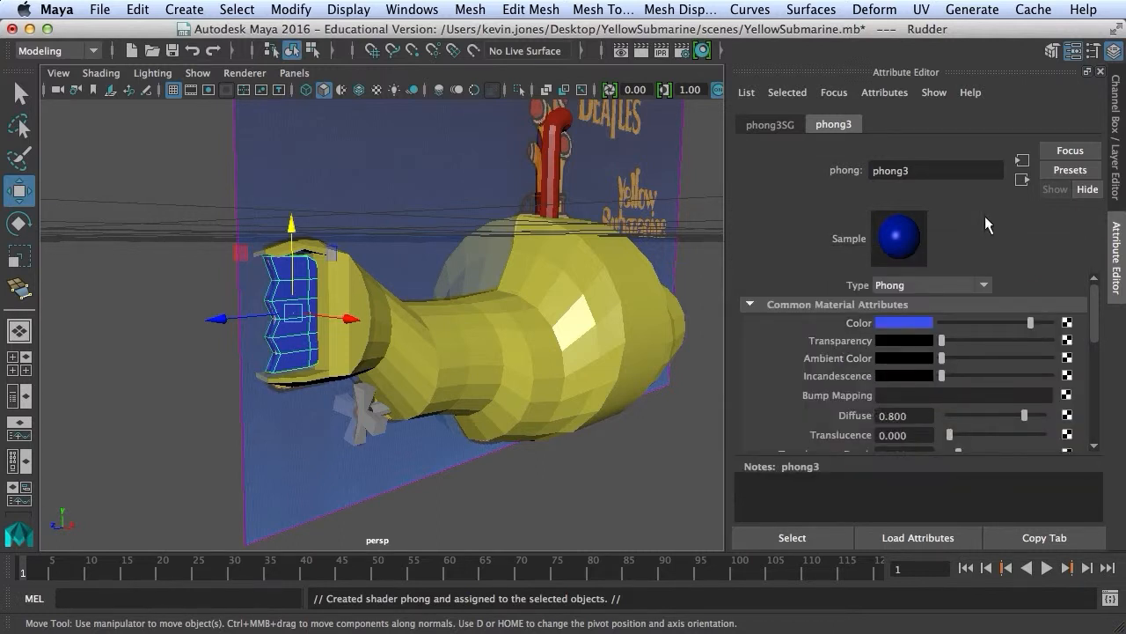
Rename the rudder's phong3 material to Rudder_Mat.
double_click(918, 172)
type("Rudder_Mat")
key("Return")
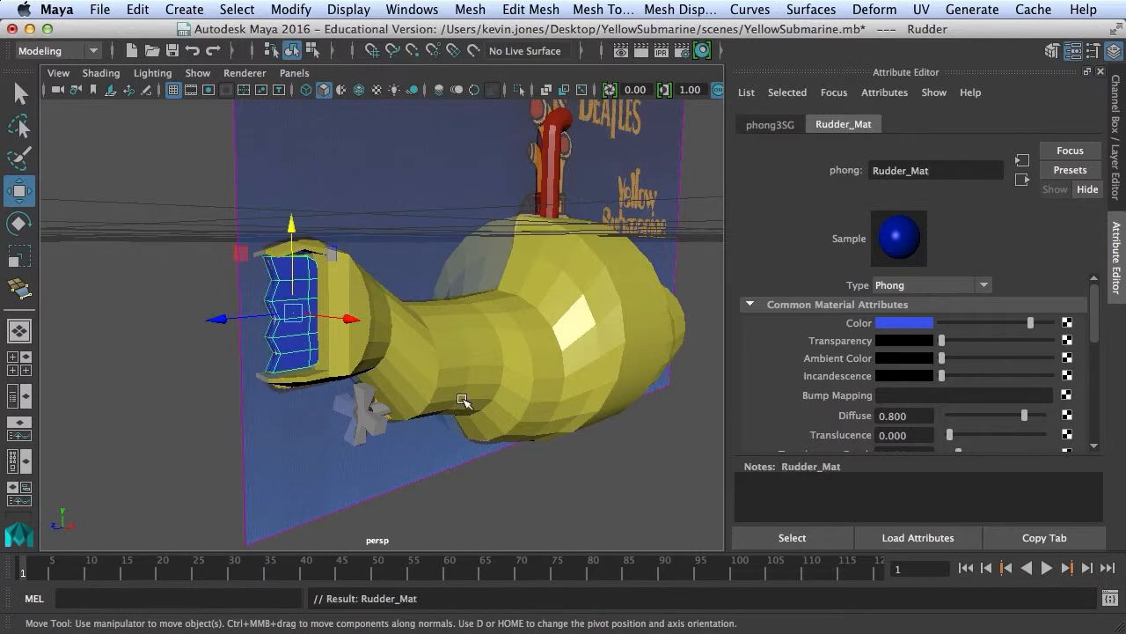
left_click(371, 425)
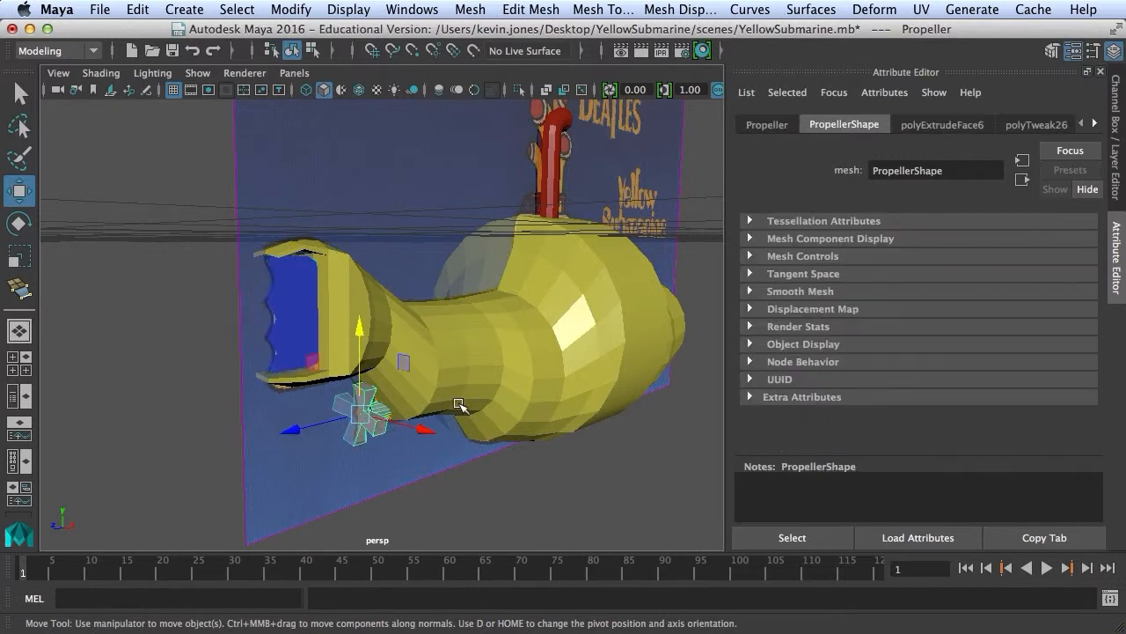
Assign the propeller a new Phong material coloured green, then deselect it.
right_click(373, 429)
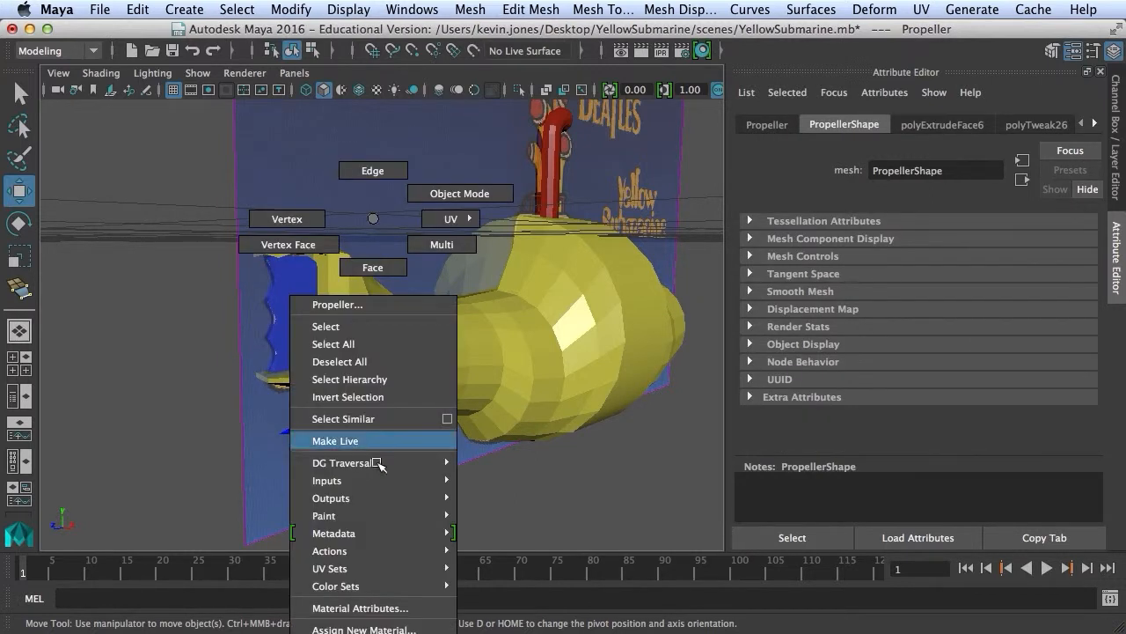
mouse_move(404, 628)
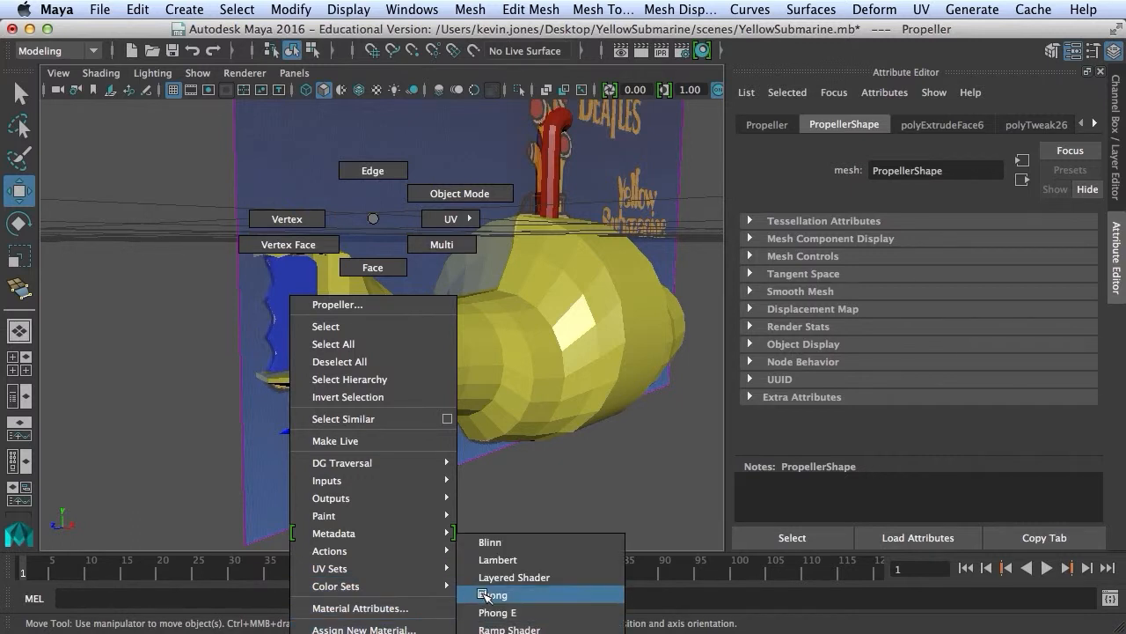
left_click(487, 596)
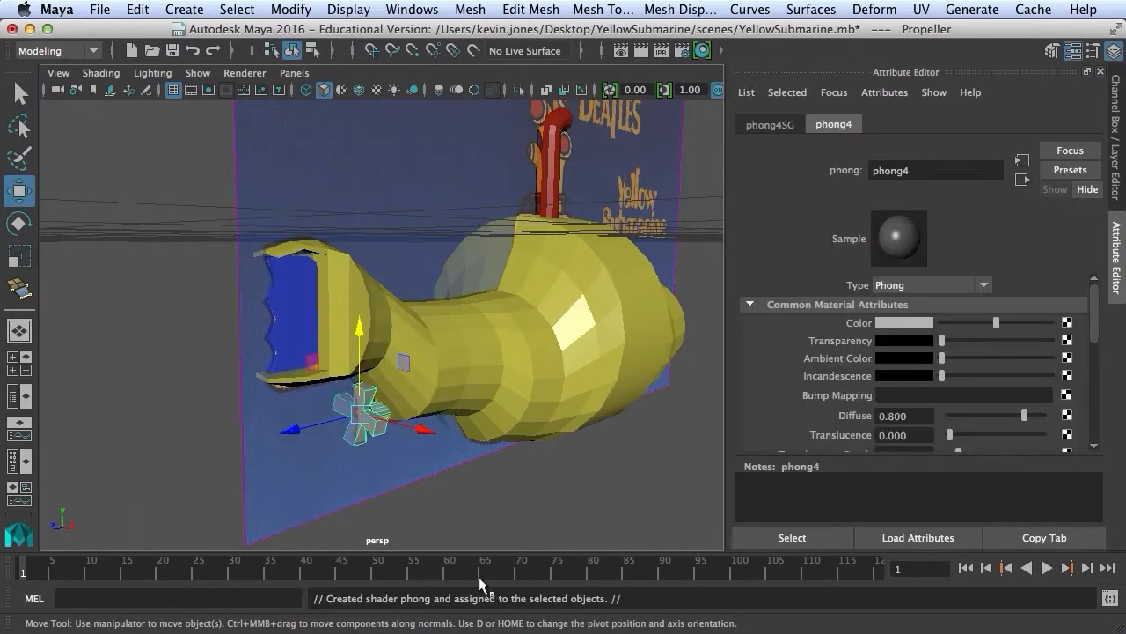
left_click(895, 322)
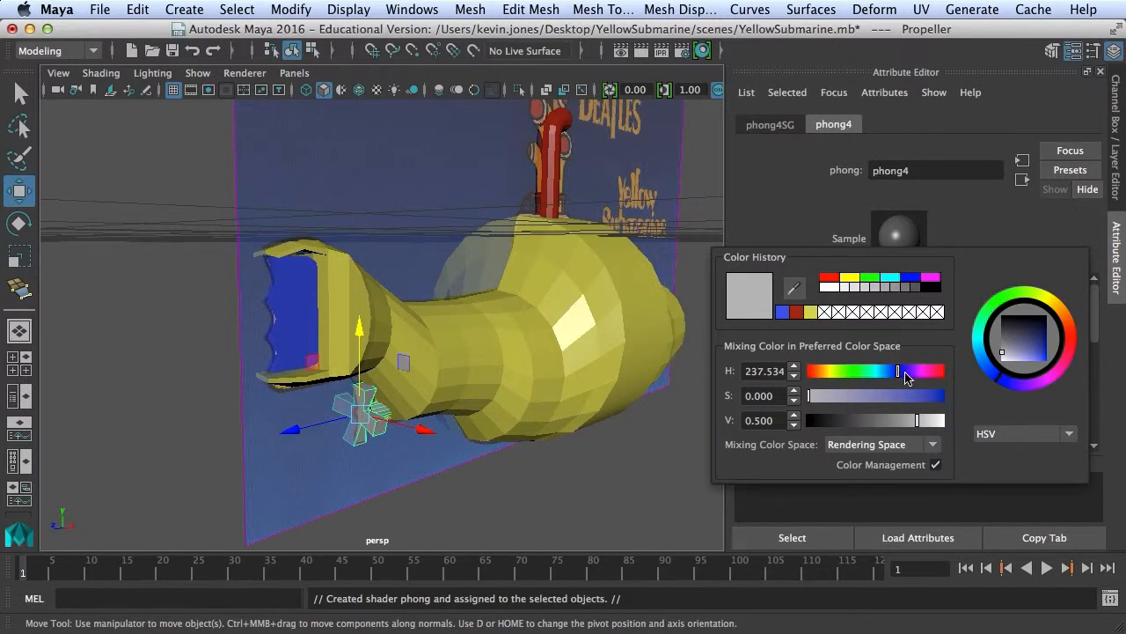
left_click_drag(899, 377, 892, 421)
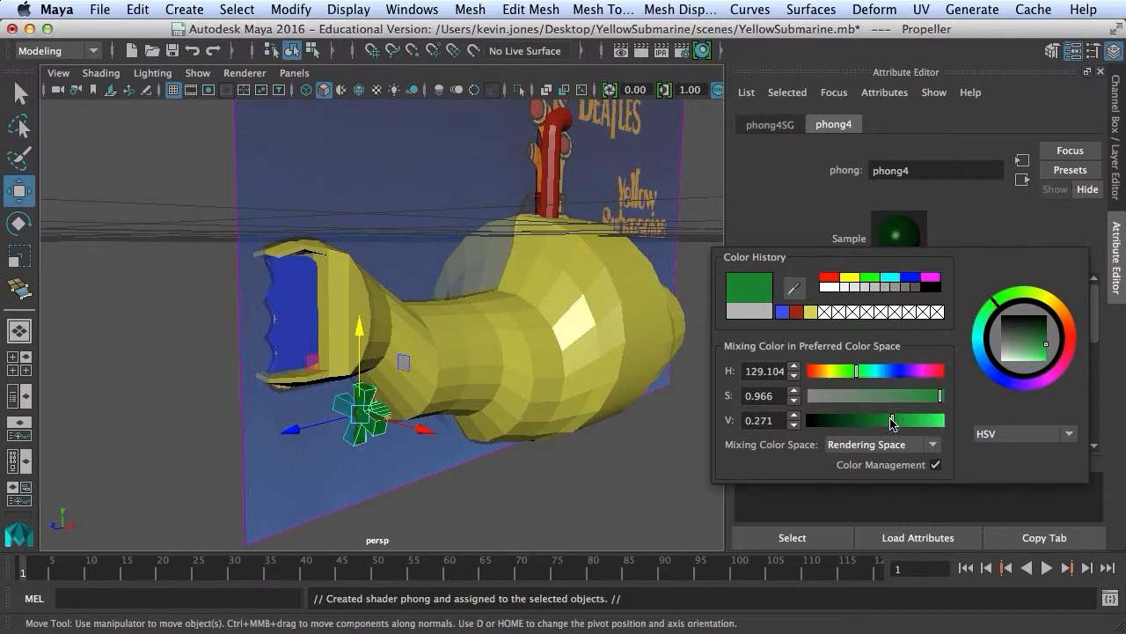
left_click(604, 449)
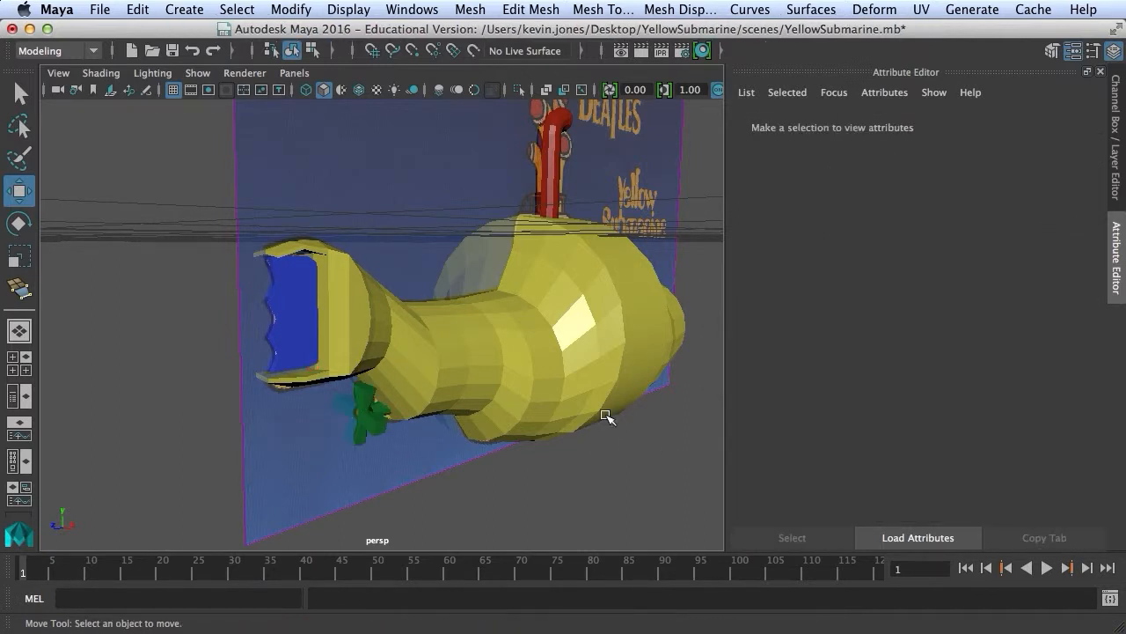
Orbit and pan the view to frame the whole coloured submarine side-on.
left_click_drag(604, 365, 448, 365, "alt")
middle_click_drag(448, 364, 382, 392, "alt")
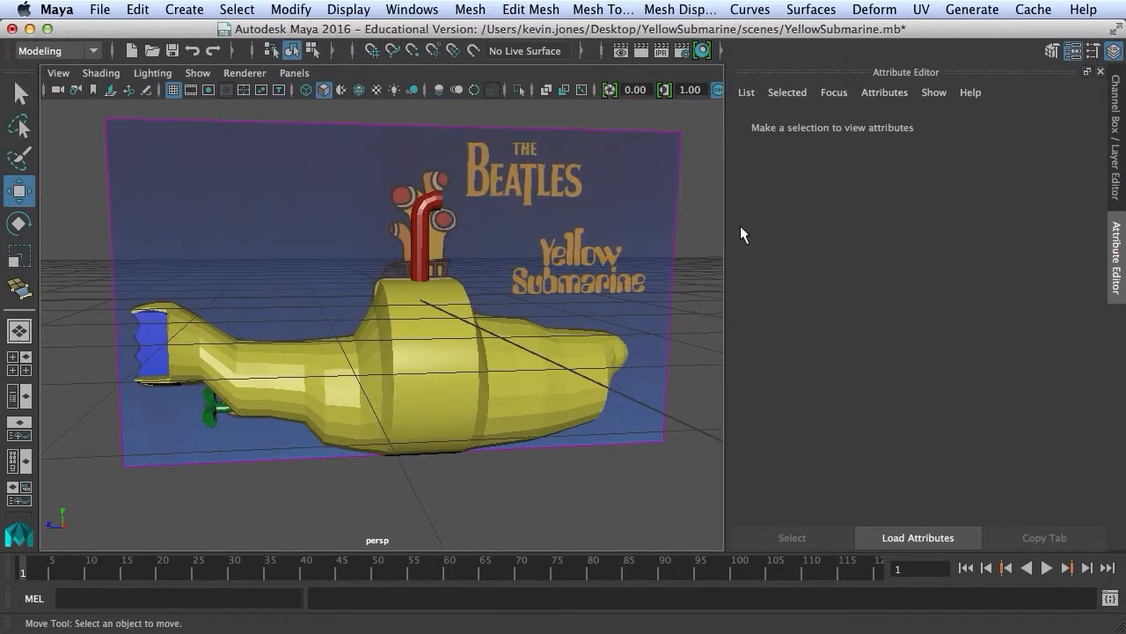
left_click(1118, 144)
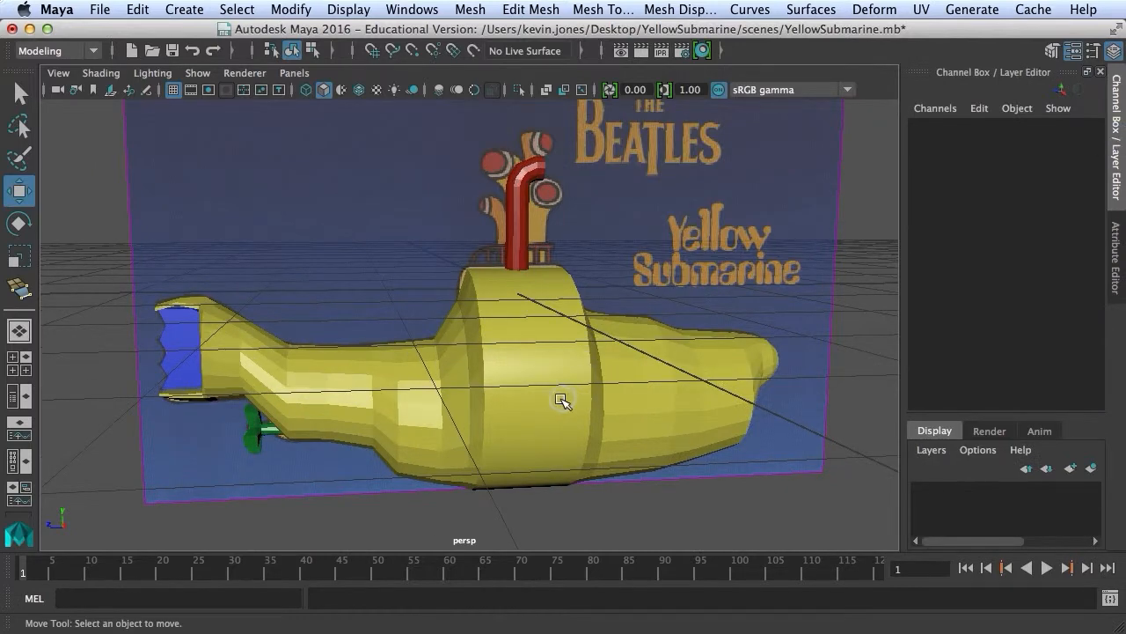
left_click(553, 397)
left_click_drag(554, 396, 535, 407, "alt")
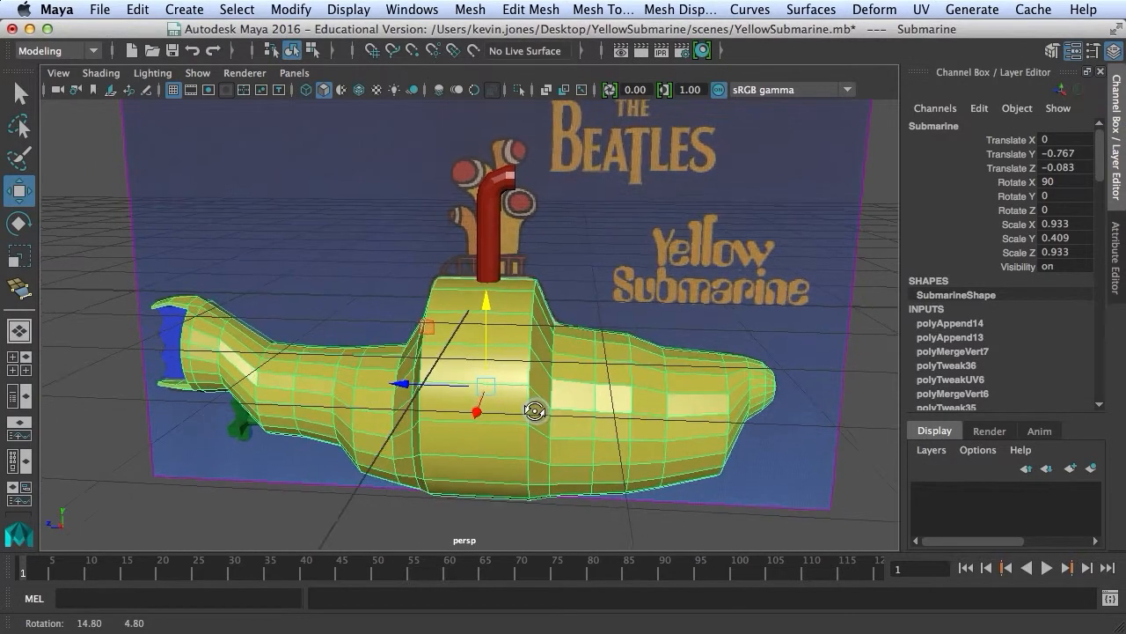
left_click(481, 508)
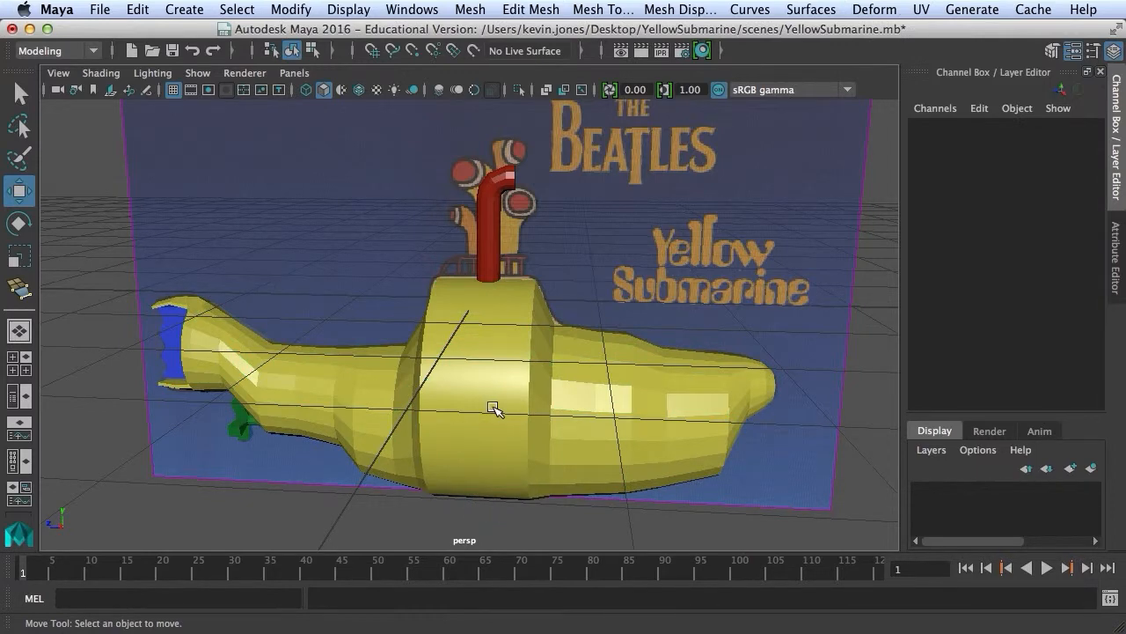
Open the Hypershade from Windows > Rendering Editors.
left_click(293, 10)
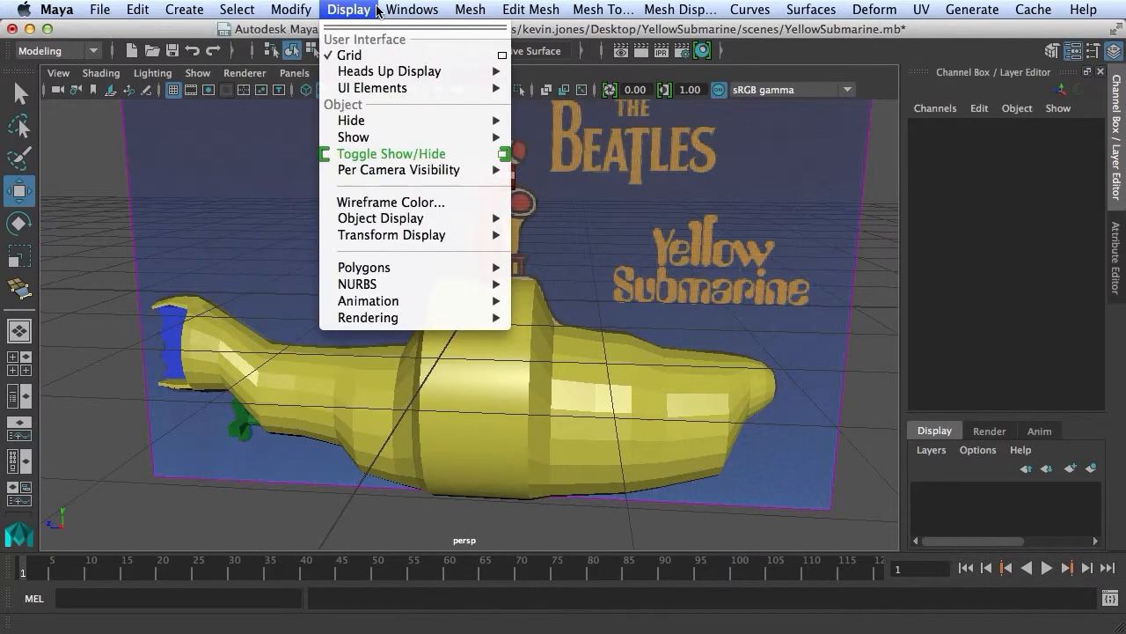
mouse_move(398, 11)
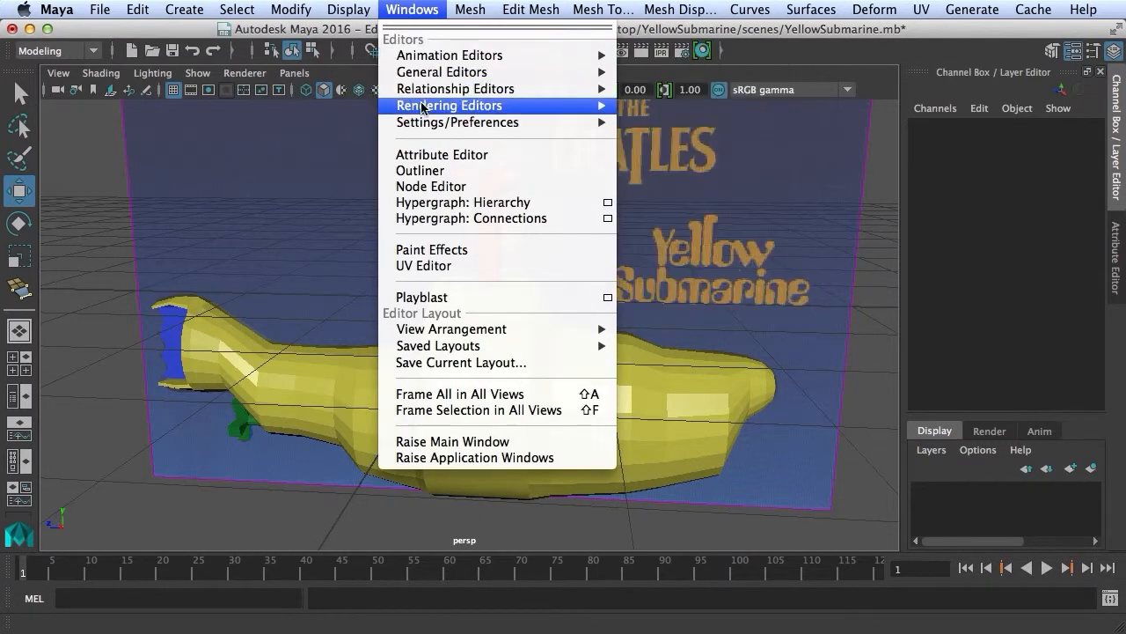
mouse_move(561, 107)
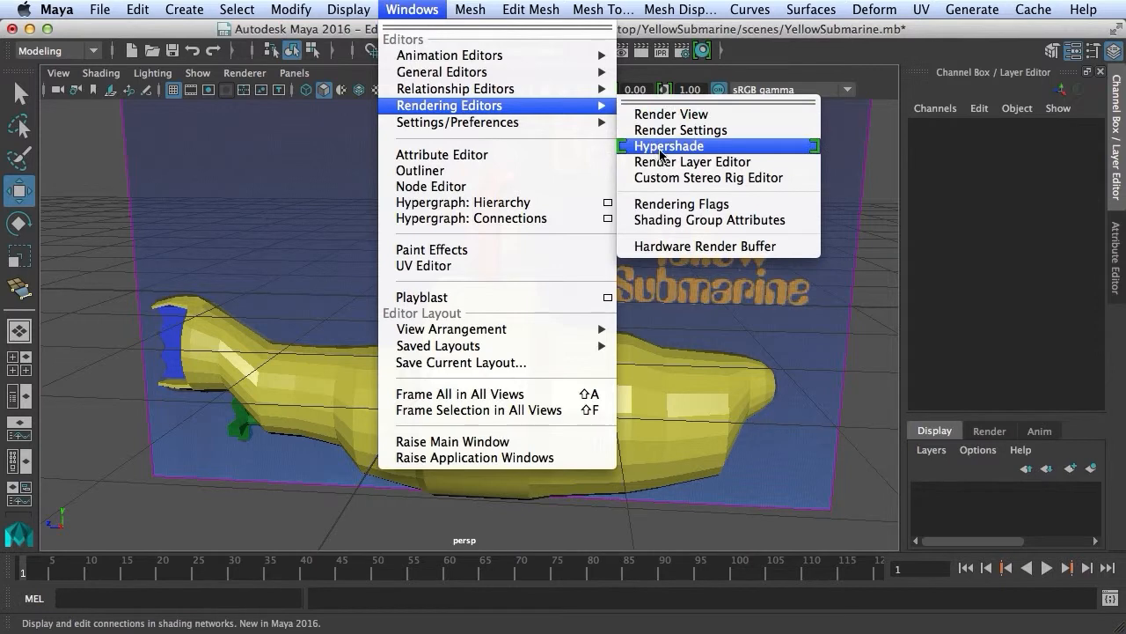
left_click(696, 146)
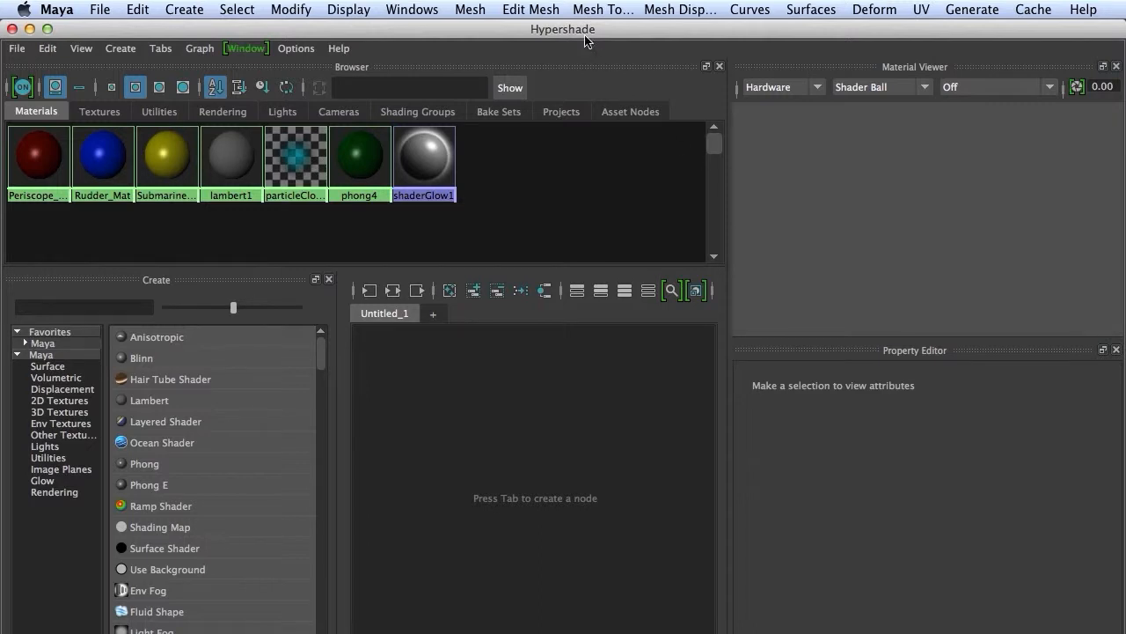
Rename the green phong4 material to Propeller_Mat.
mouse_move(584, 33)
left_mouse_down()
mouse_move(567, 33)
mouse_move(602, 40)
left_mouse_up()
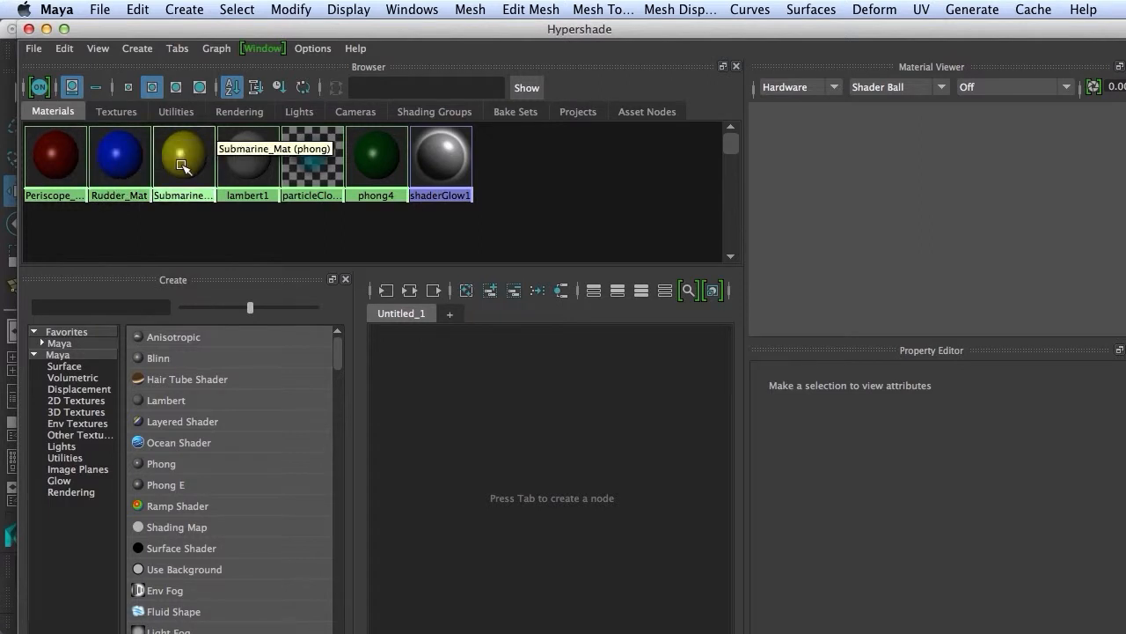
left_click(371, 161)
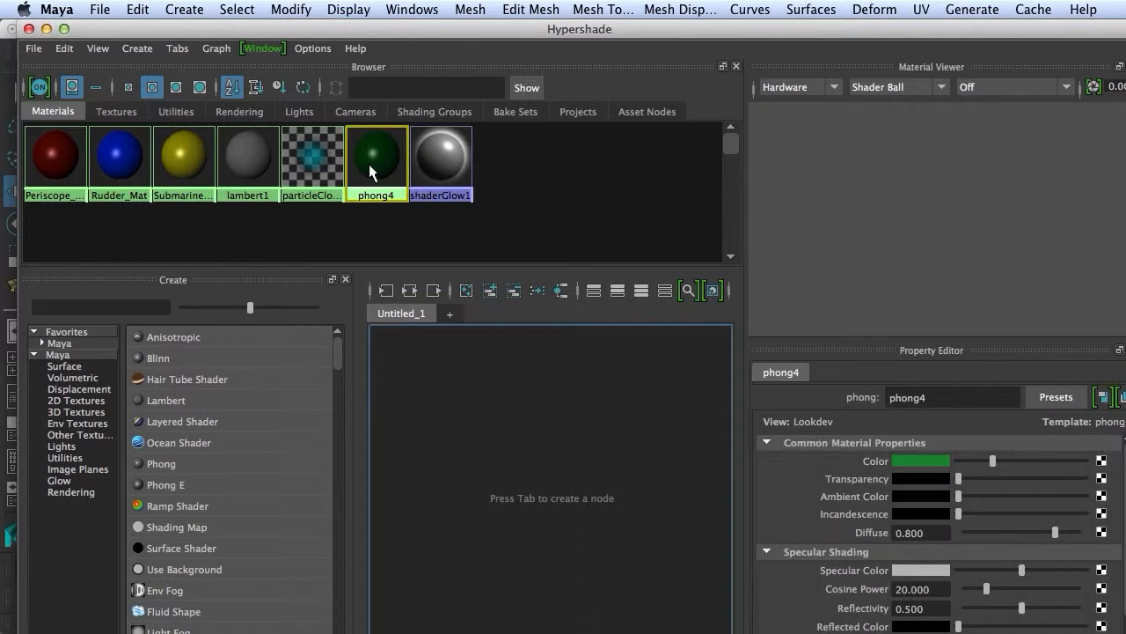
left_click_drag(938, 398, 877, 398)
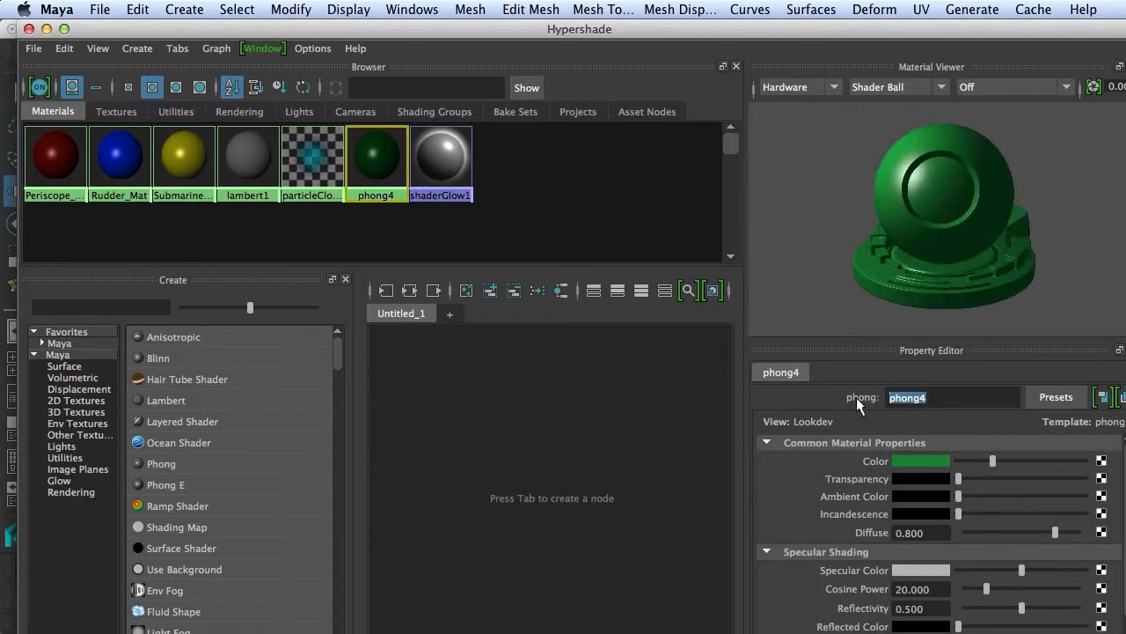
type("Propeller_Mat")
key("Return")
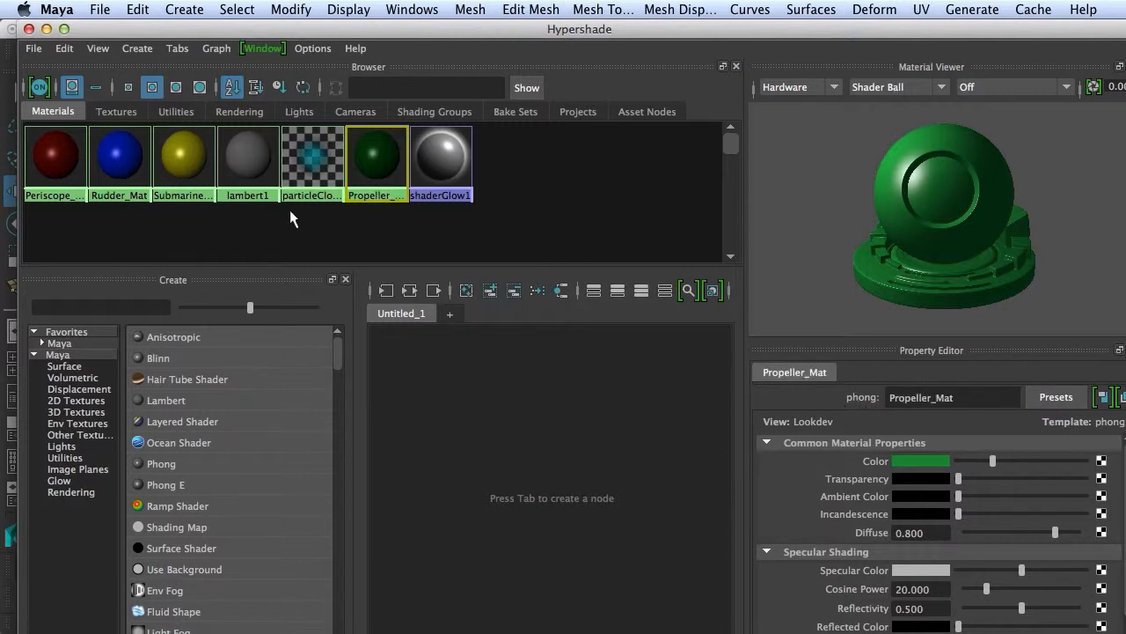
Inspect the lambert1 and yellow Submarine_Mat materials, then close Hypershade.
left_click(251, 164)
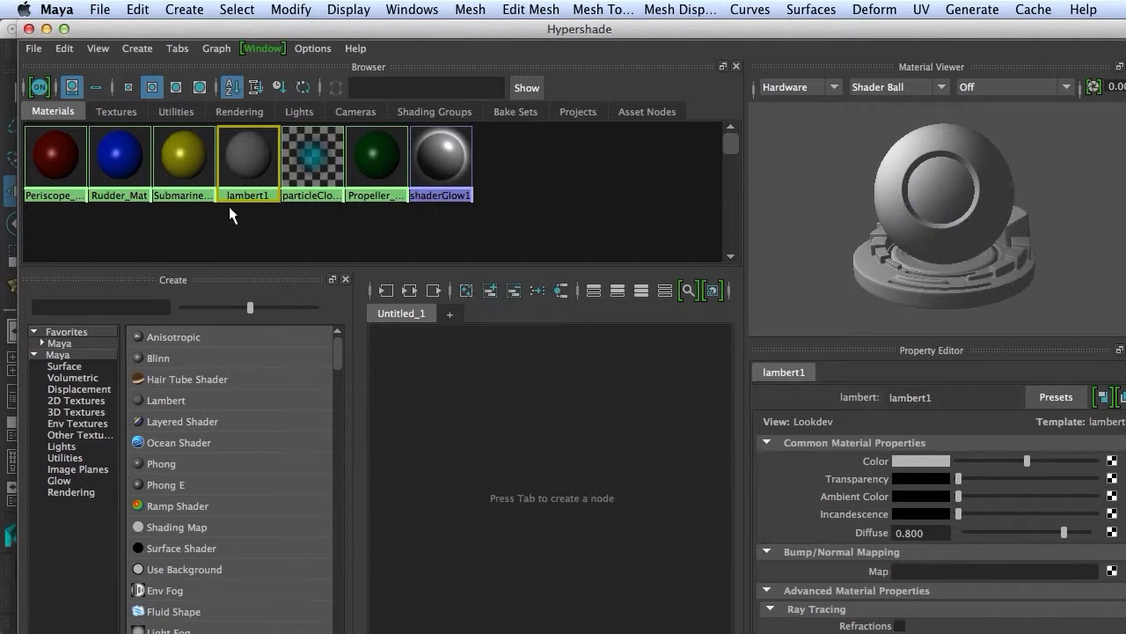
left_click(184, 167)
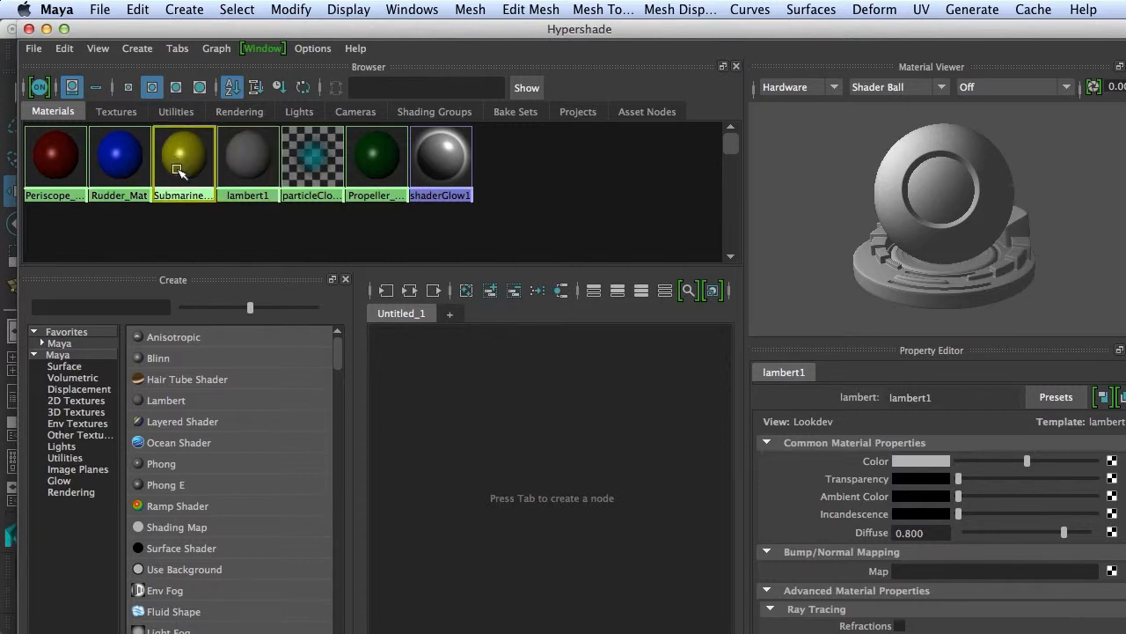
left_click(127, 231)
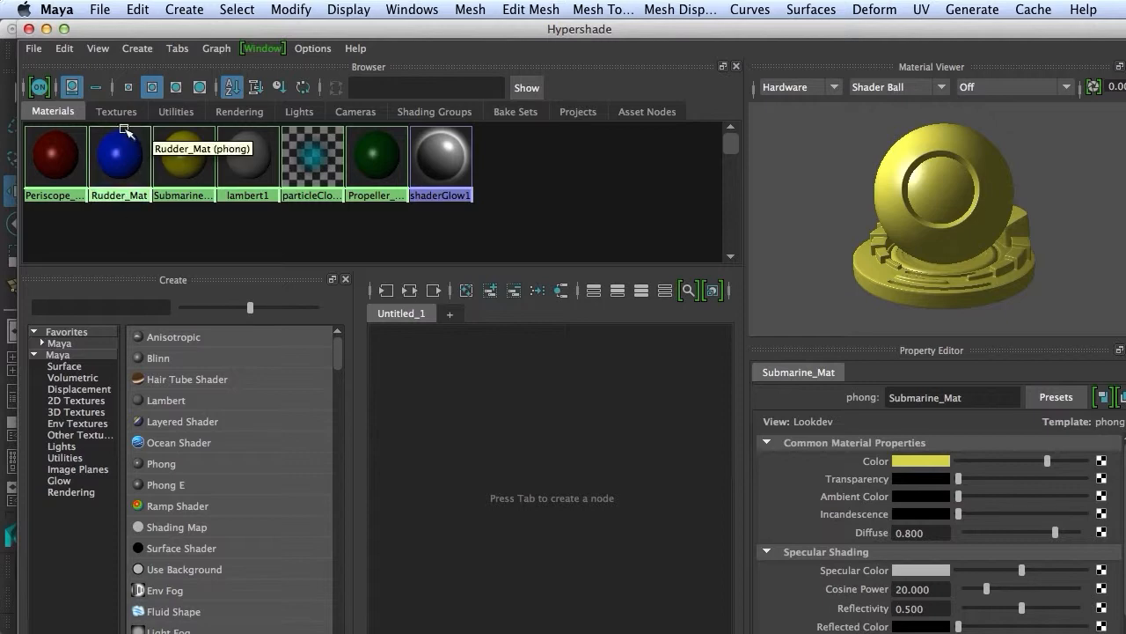
left_click(29, 30)
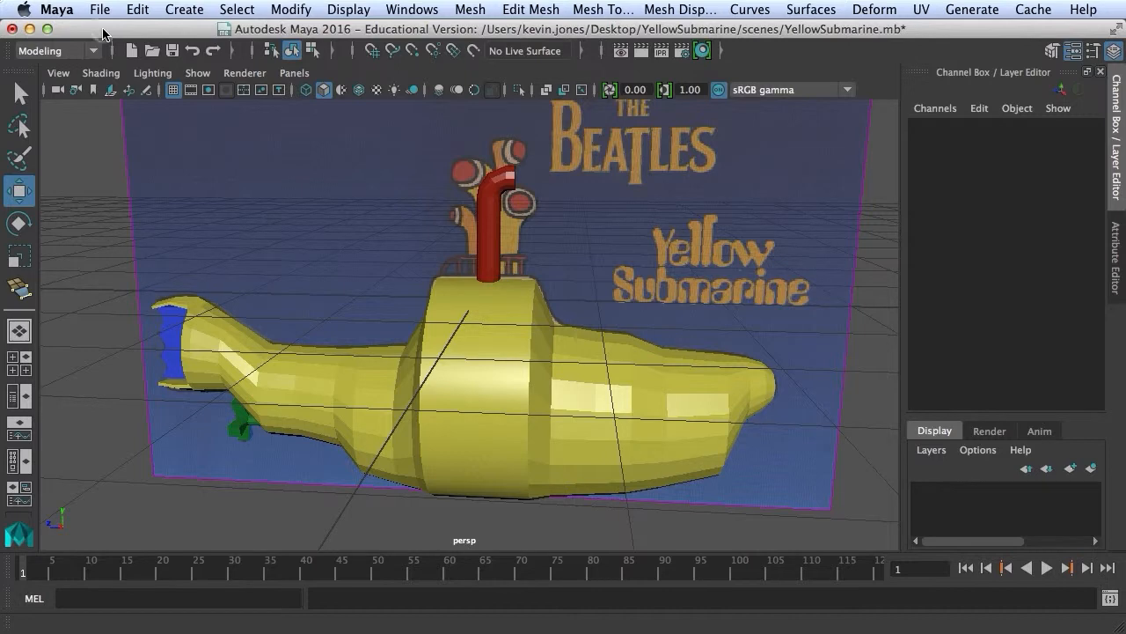
Save YellowSubmarine.mb with File > Save Scene and minimize the Maya window.
left_click(102, 10)
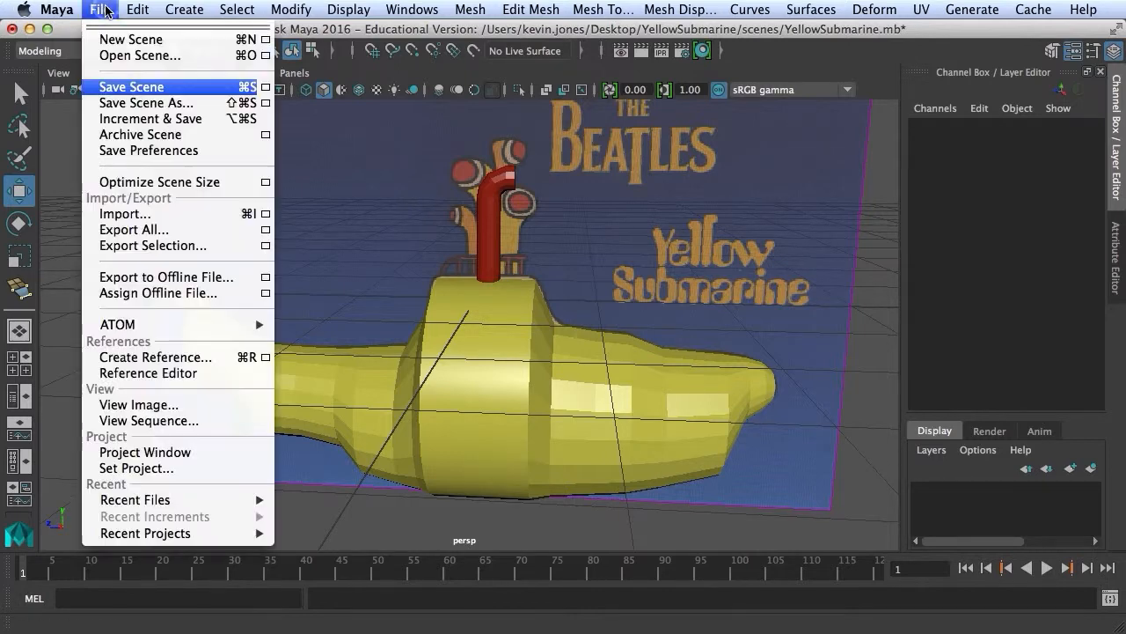
left_click(118, 88)
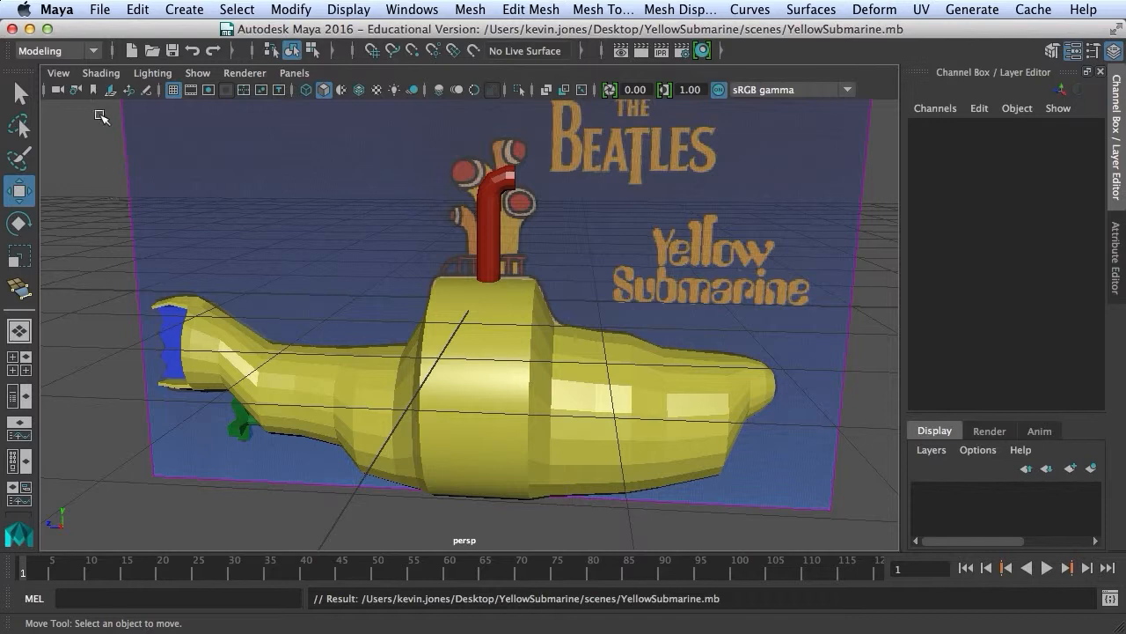
left_click(29, 32)
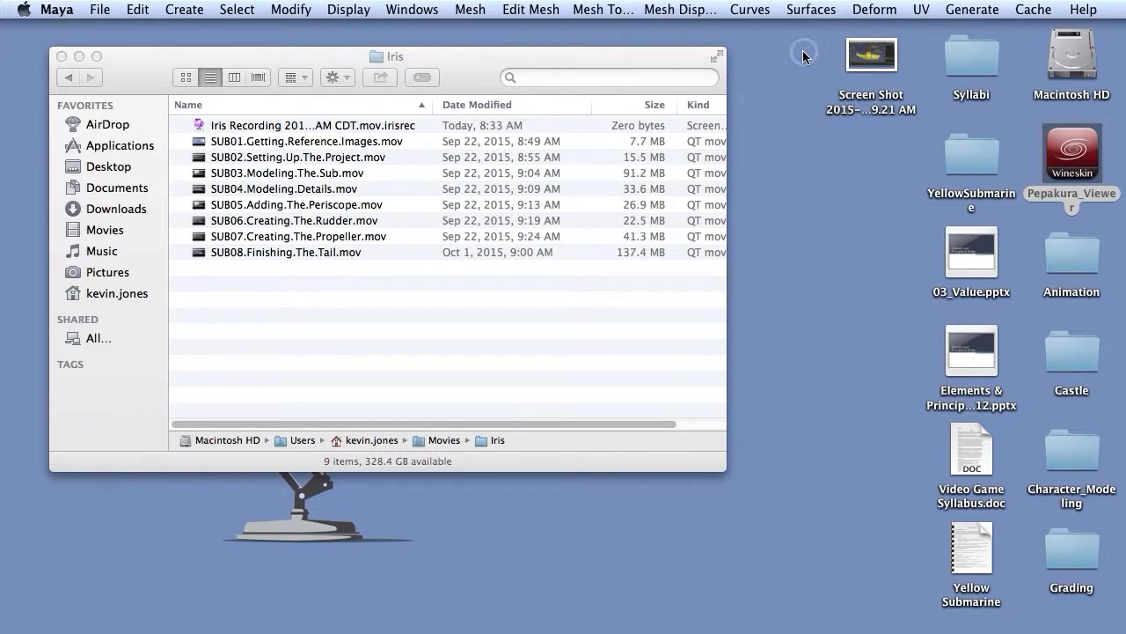
Launch Safari from the Dock to show its Top Sites page.
left_click(881, 60)
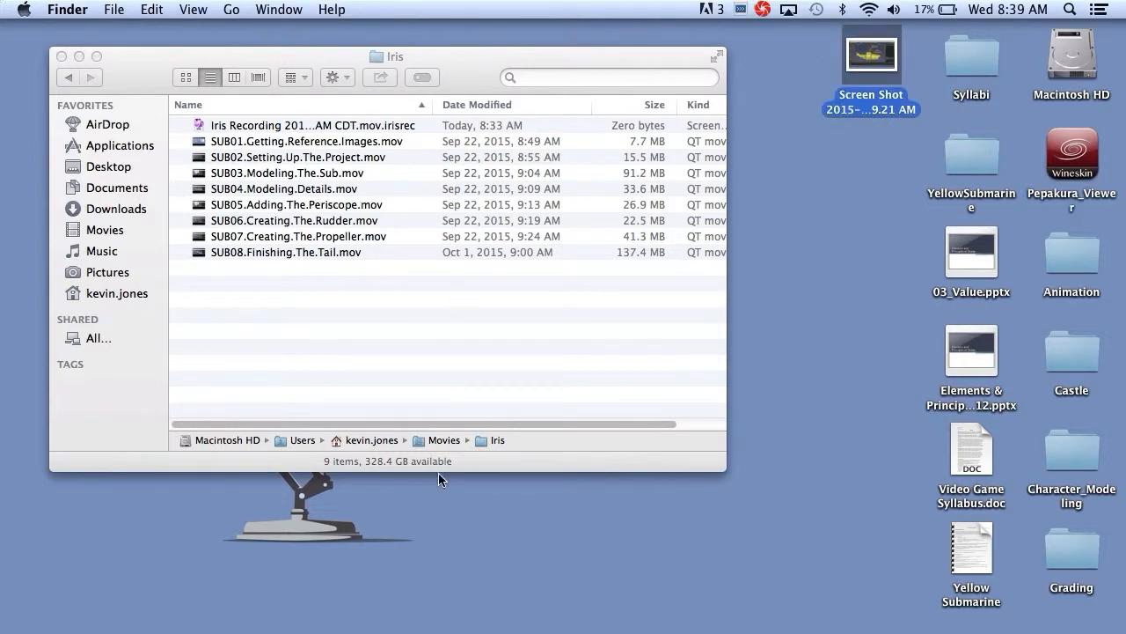
left_click(344, 632)
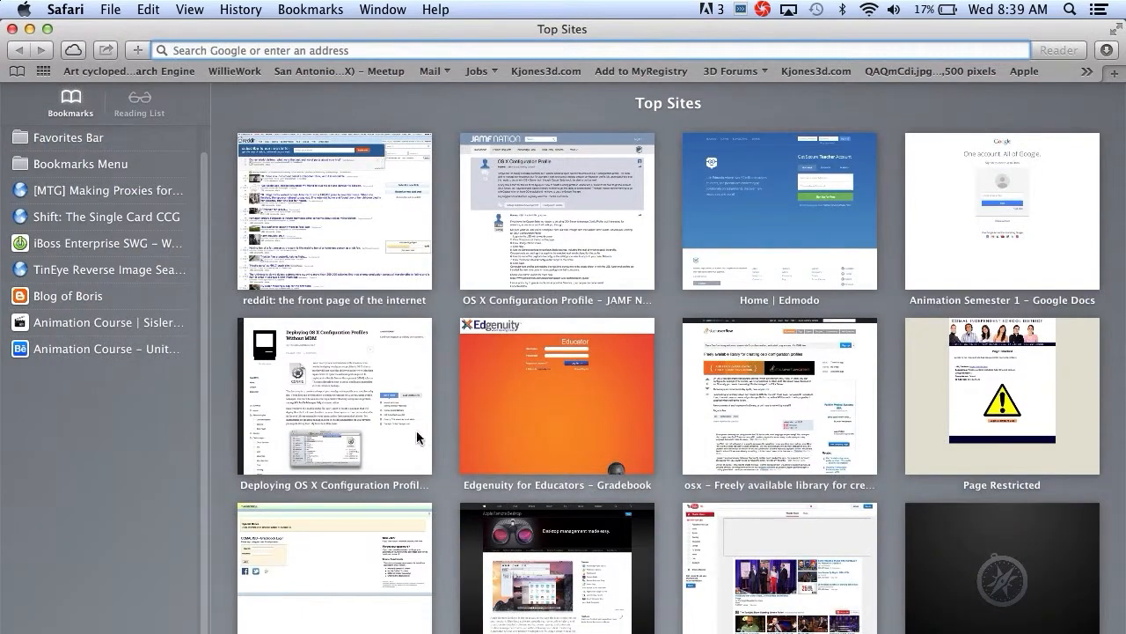
Open Edmodo from Top Sites and log in with the teacher's email and password.
left_click(759, 202)
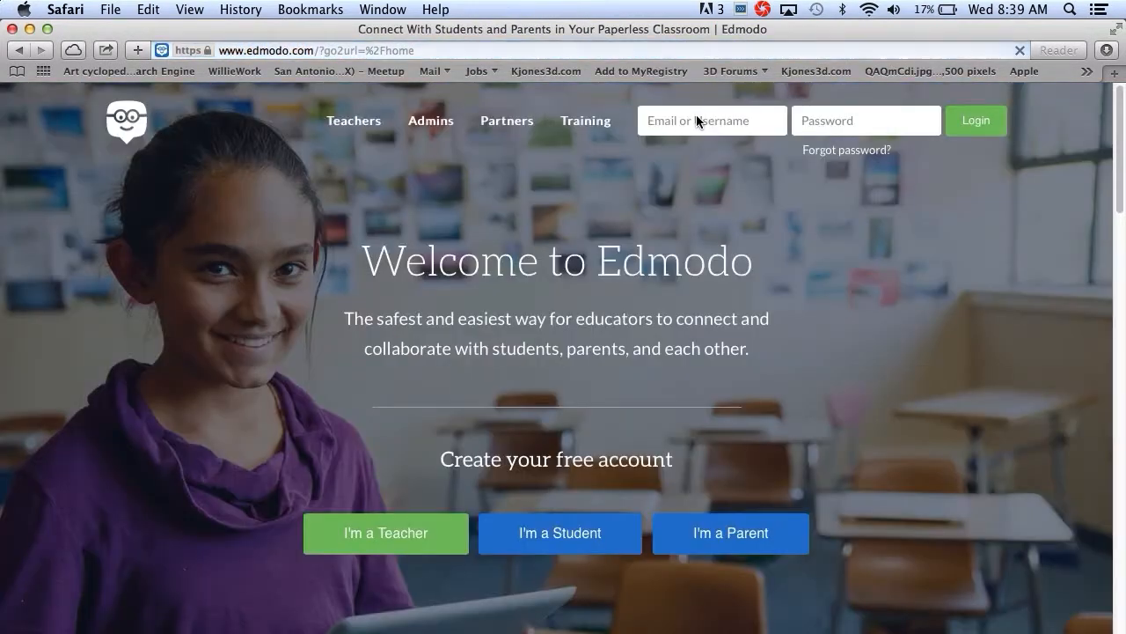
left_click(696, 119)
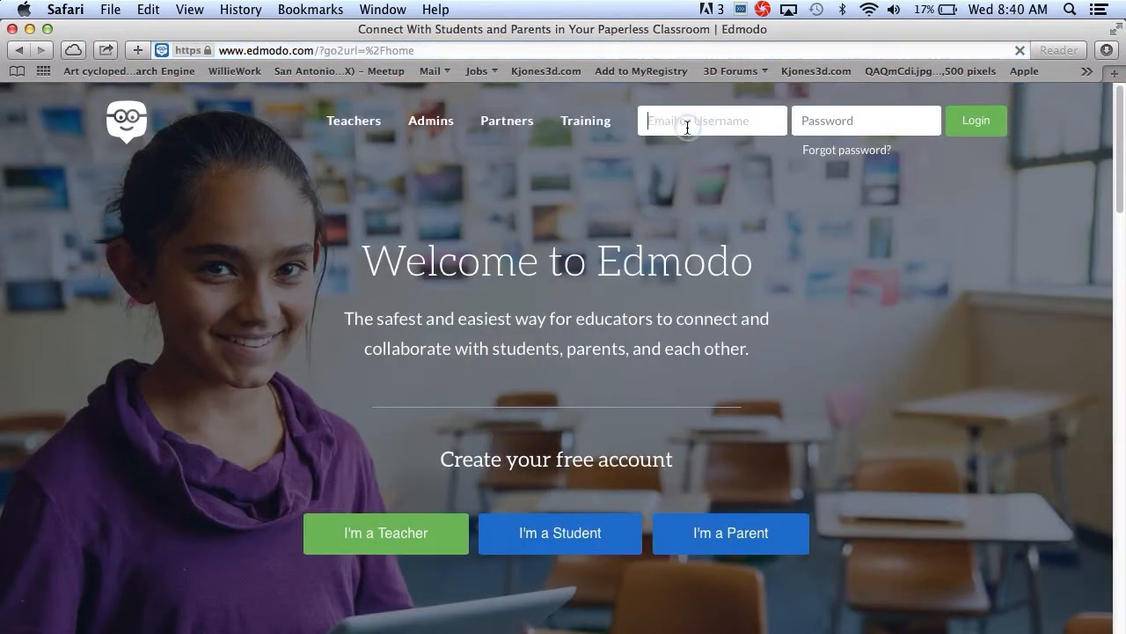
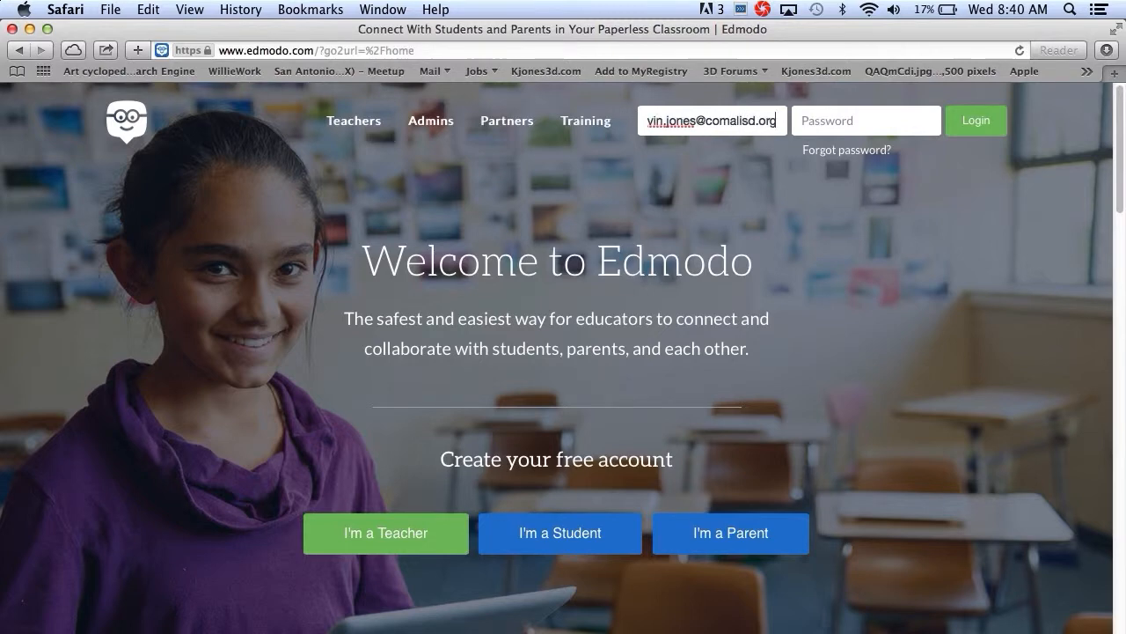
key("Tab")
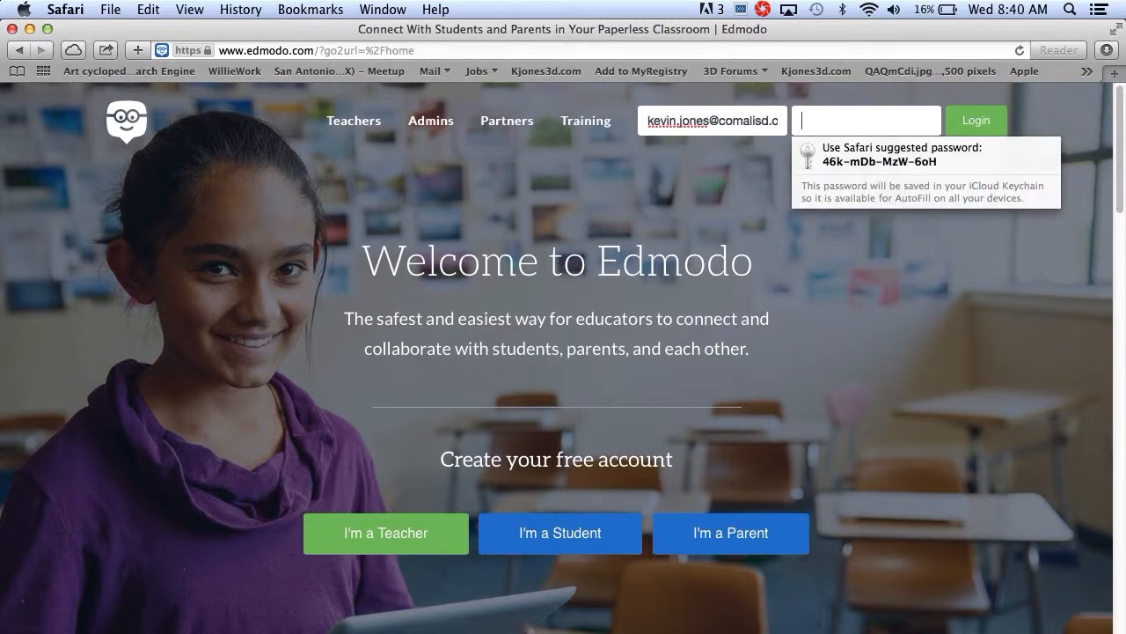
type("••••••")
key("Return")
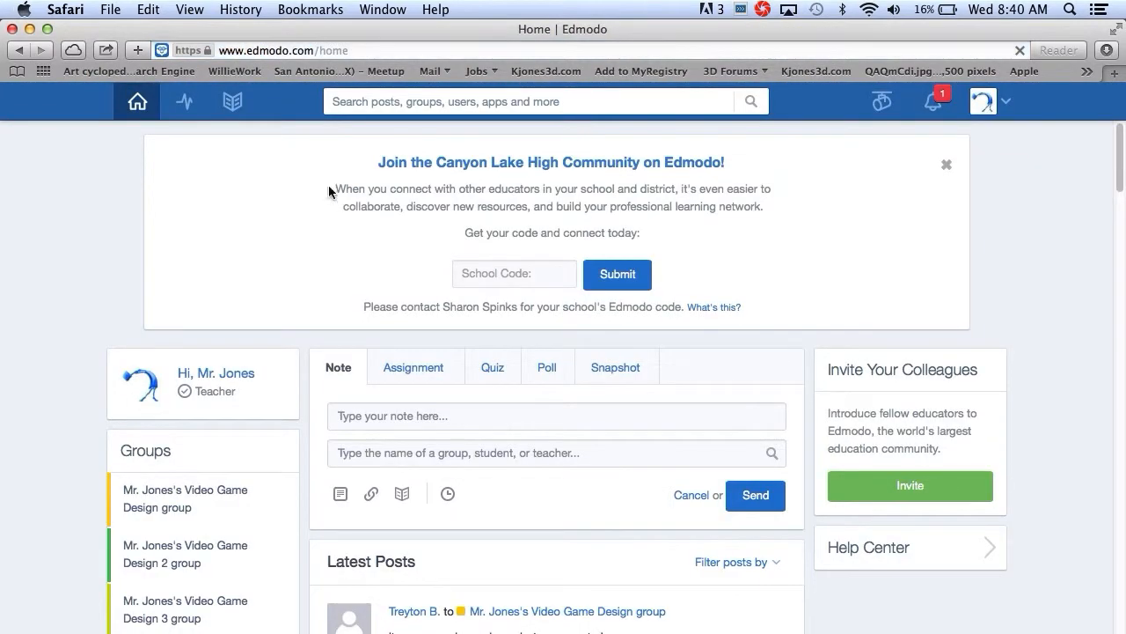
Go to the first video game design class group and open its Modeling a Submarine assignment.
scroll(88, 262, "down", 5)
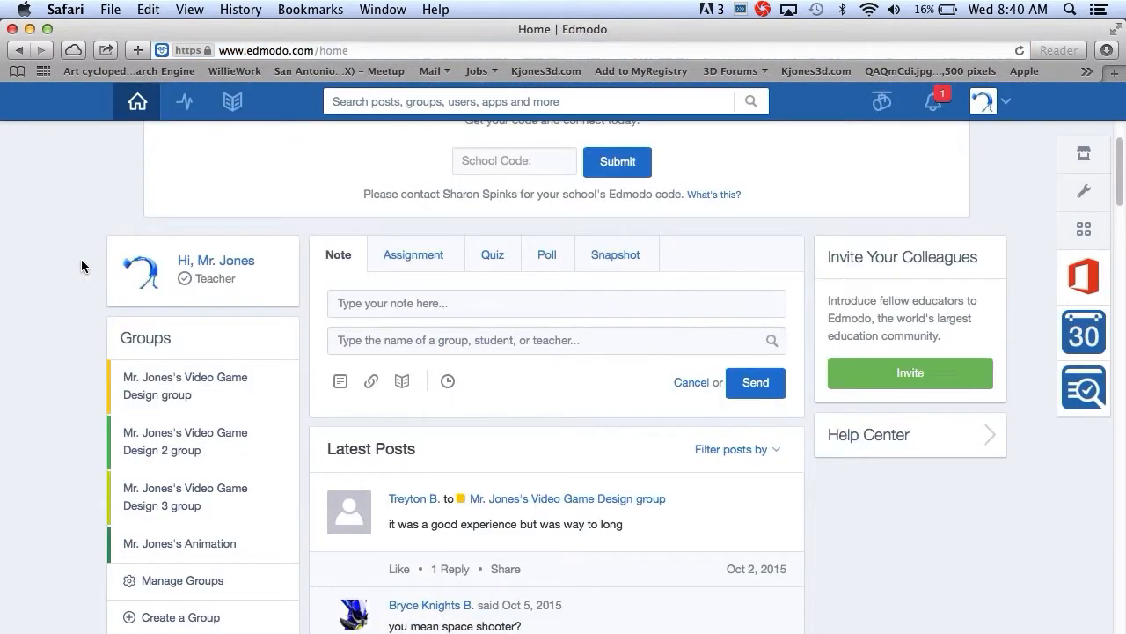
left_click(177, 295)
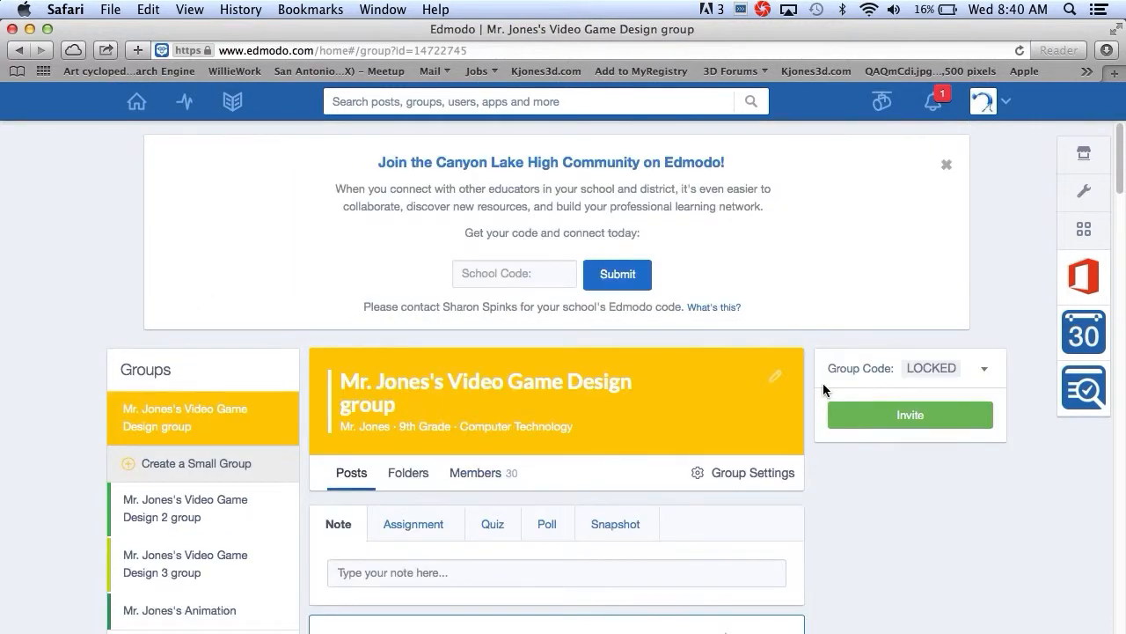
scroll(823, 383, "down", 10)
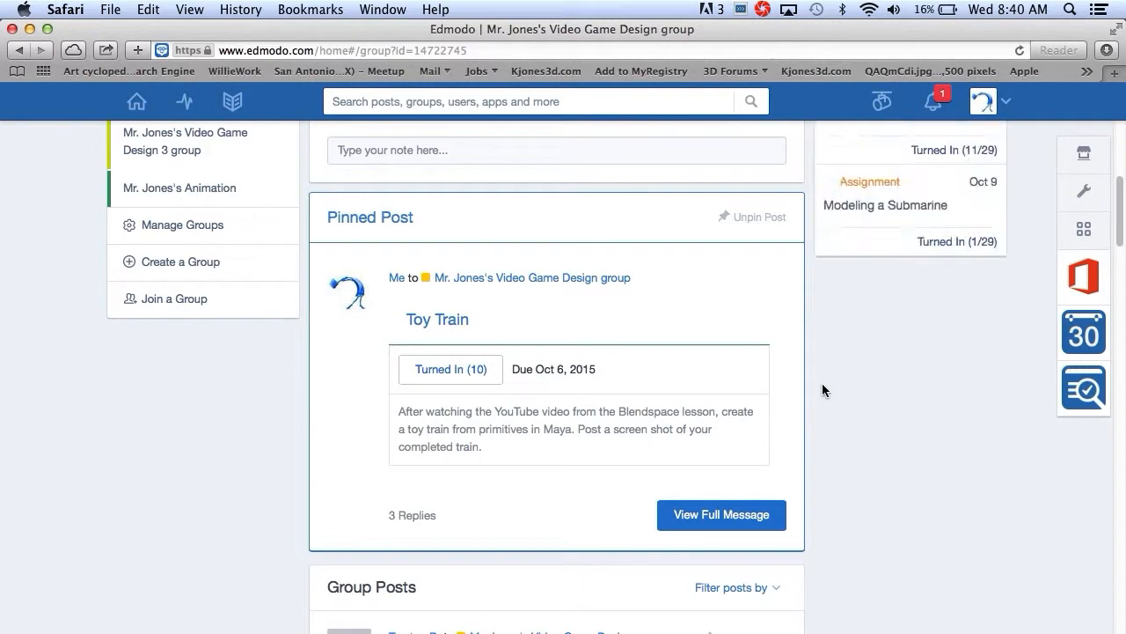
scroll(823, 384, "down", 5)
scroll(822, 390, "down", 10)
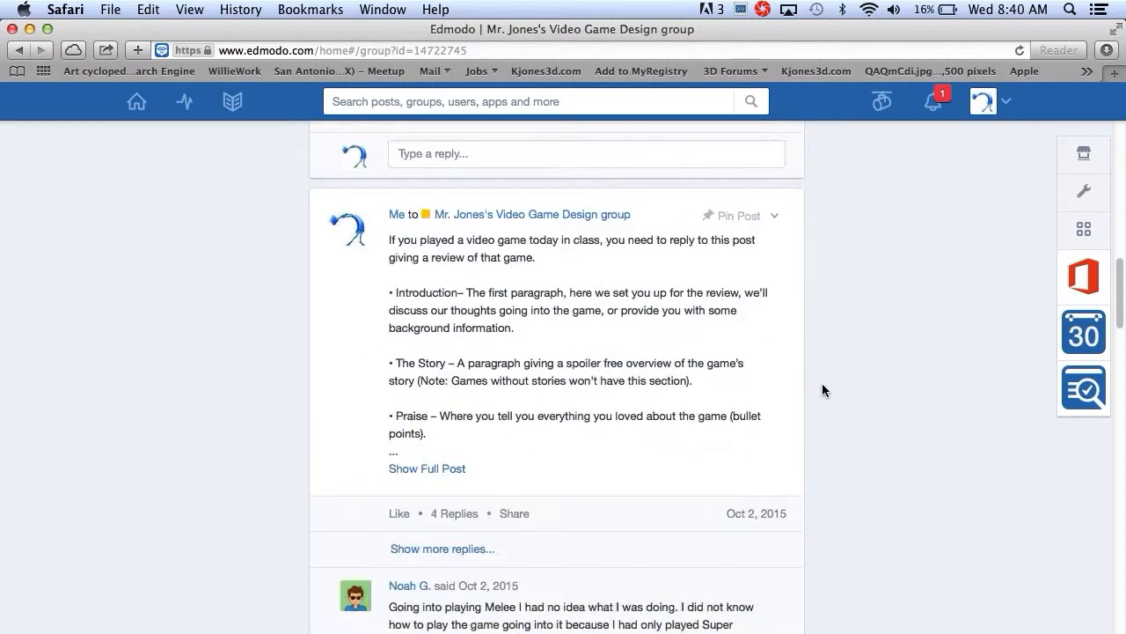
scroll(822, 390, "down", 20)
scroll(822, 390, "down", 10)
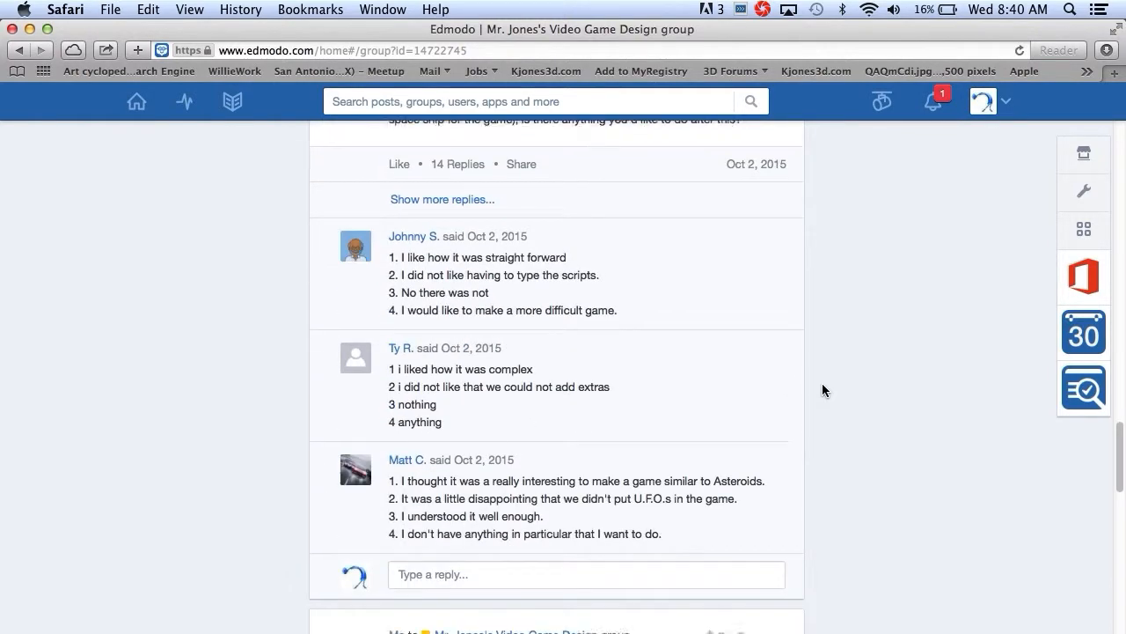
scroll(822, 390, "down", 5)
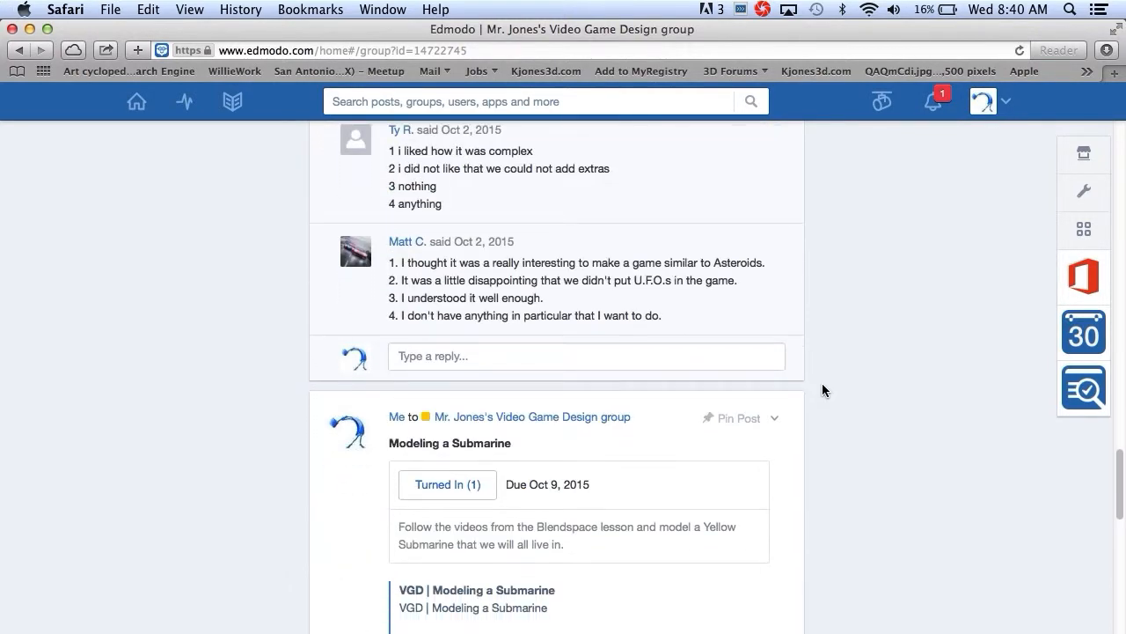
scroll(822, 390, "down", 3)
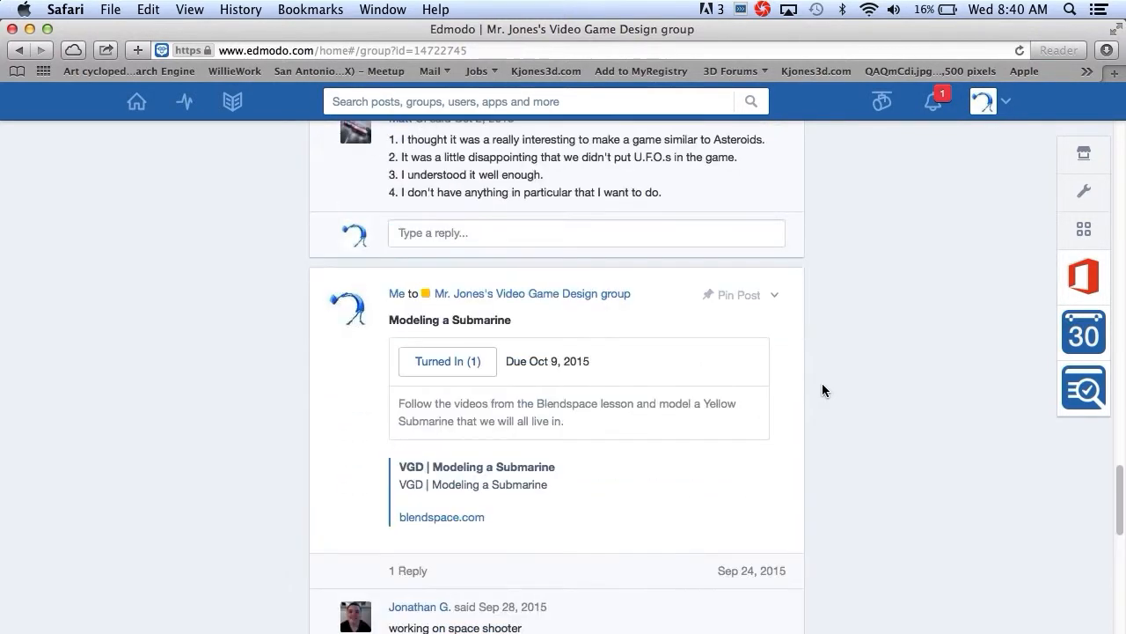
left_click(453, 364)
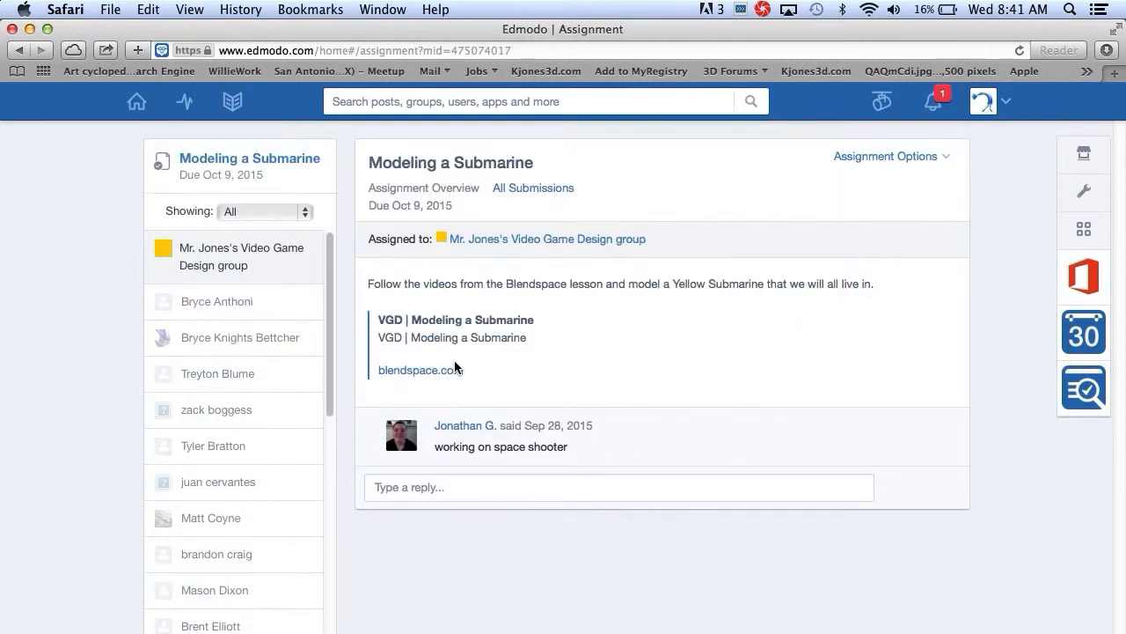